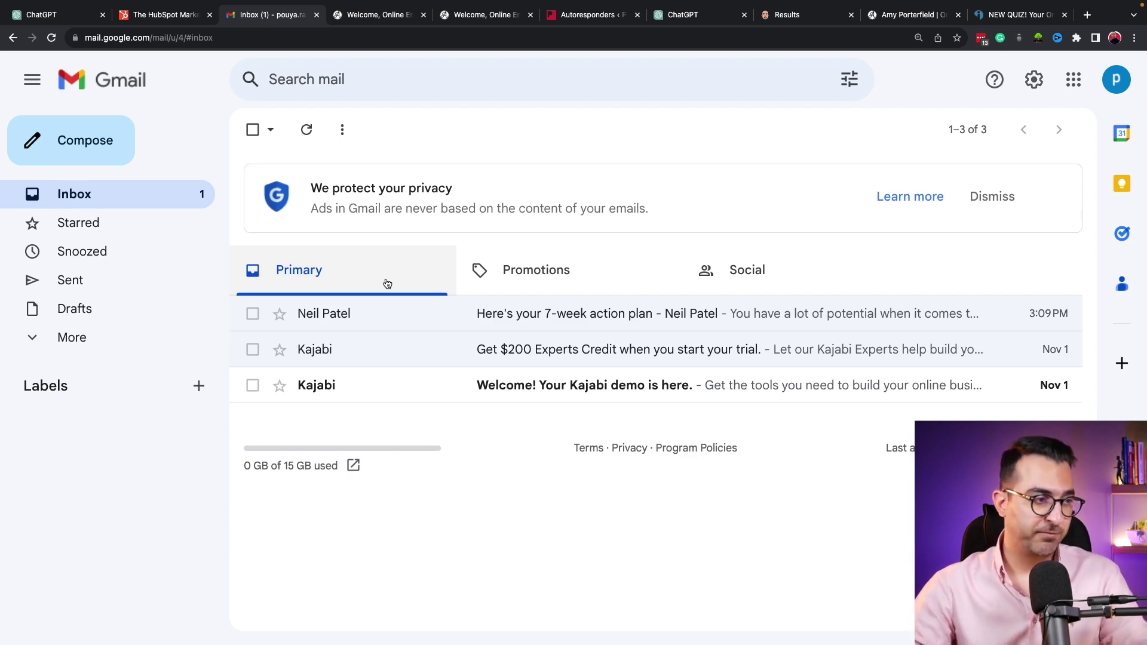
# Open the "Your quiz results (+ personalized playlist!)" email among the promotional messages and check when it was sent.
pyautogui.click(573, 273)
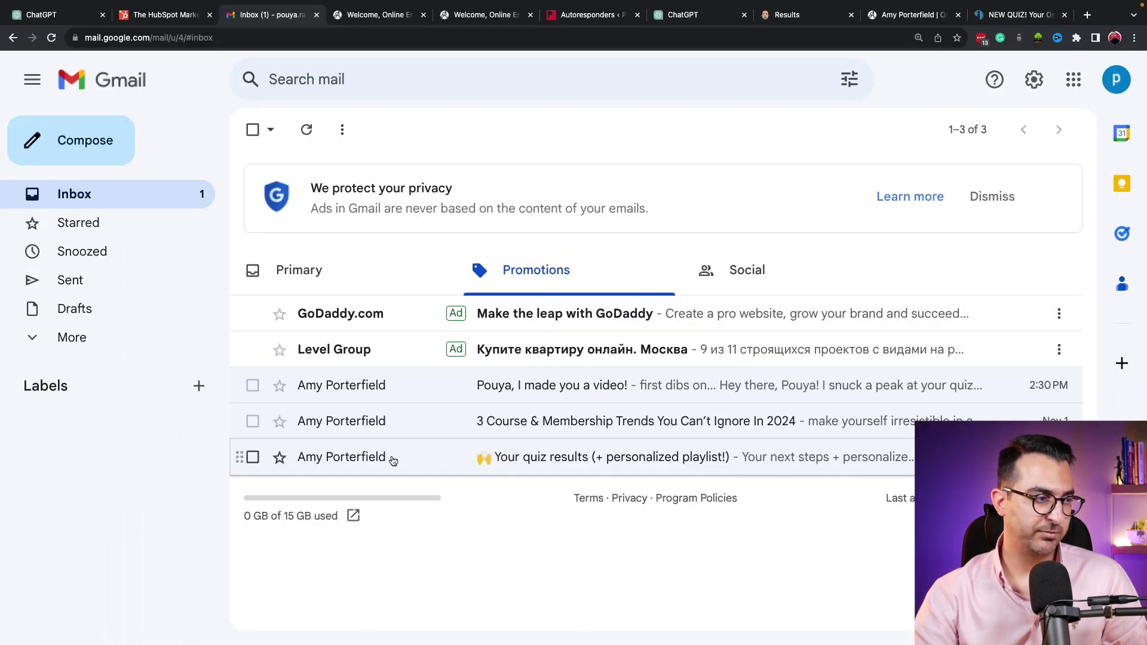
pyautogui.click(253, 482)
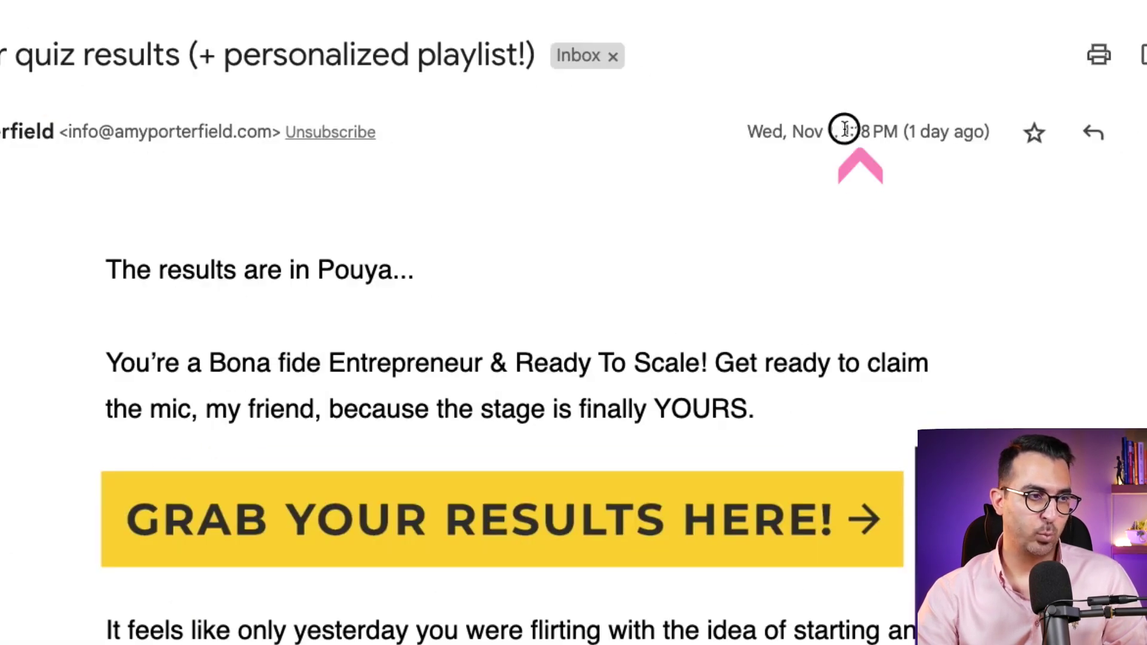
pyautogui.moveTo(870, 226); pyautogui.dragTo(887, 227)
pyautogui.moveTo(870, 129); pyautogui.dragTo(871, 132)
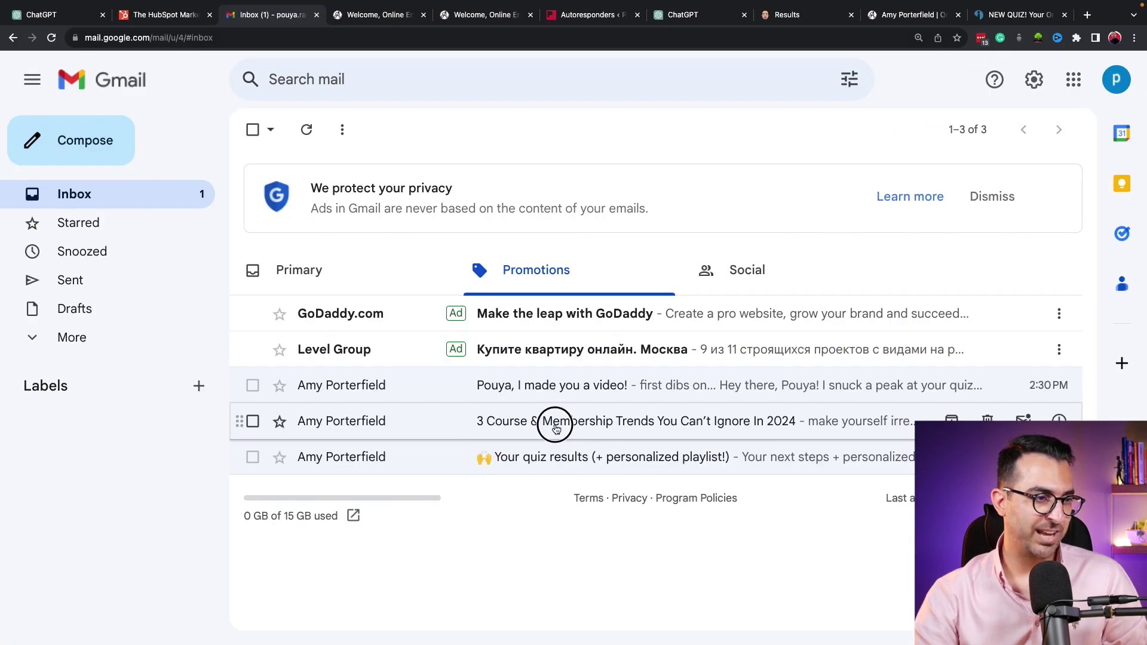
# Open the "3 Course & Membership Trends You Can't Ignore In 2024" email, highlight its sent time, and return to the message list.
pyautogui.click(555, 417)
pyautogui.moveTo(819, 130); pyautogui.dragTo(849, 126)
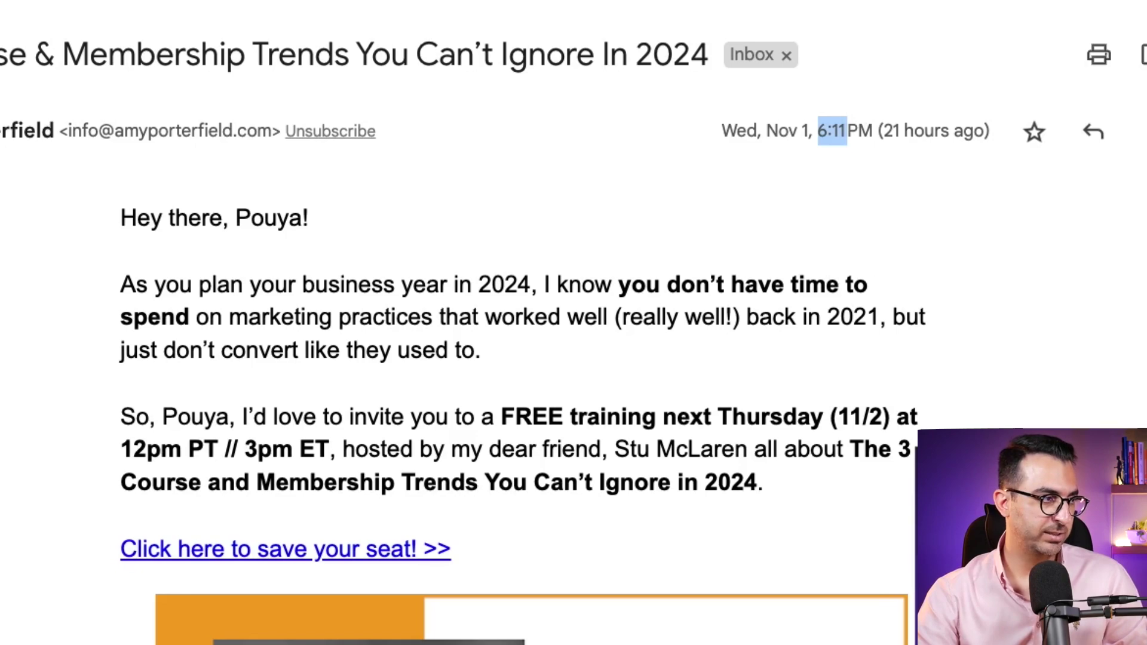
pyautogui.click(254, 127)
# Open the "I made you a video!" email, check its sent time, and return to the message list.
pyautogui.click(502, 384)
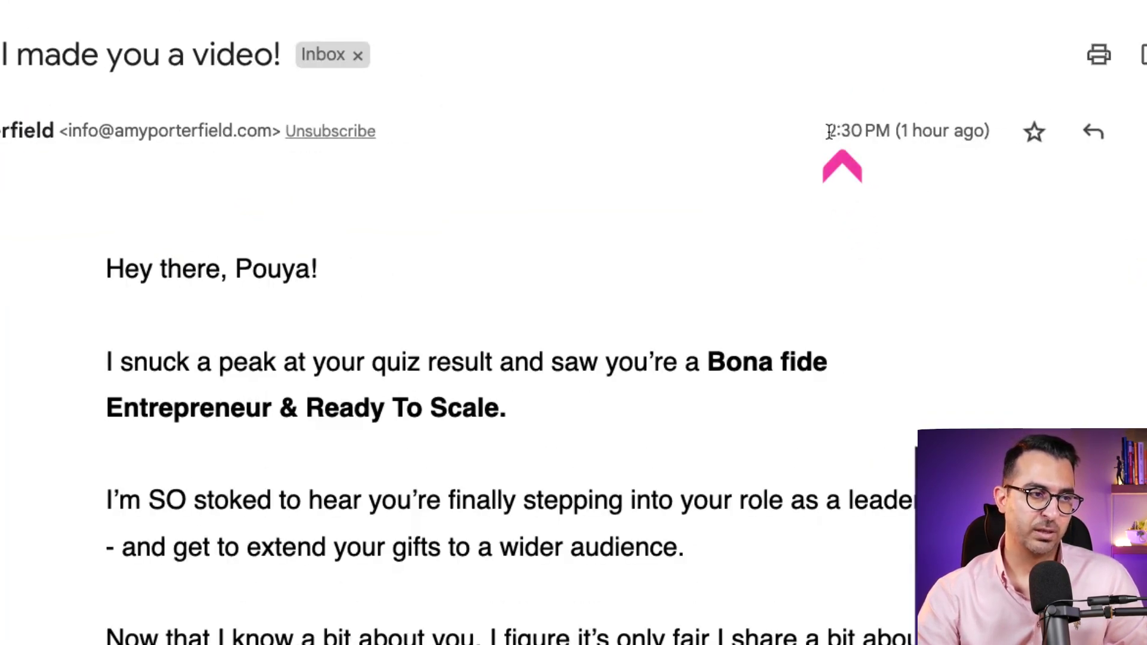
pyautogui.moveTo(828, 131)
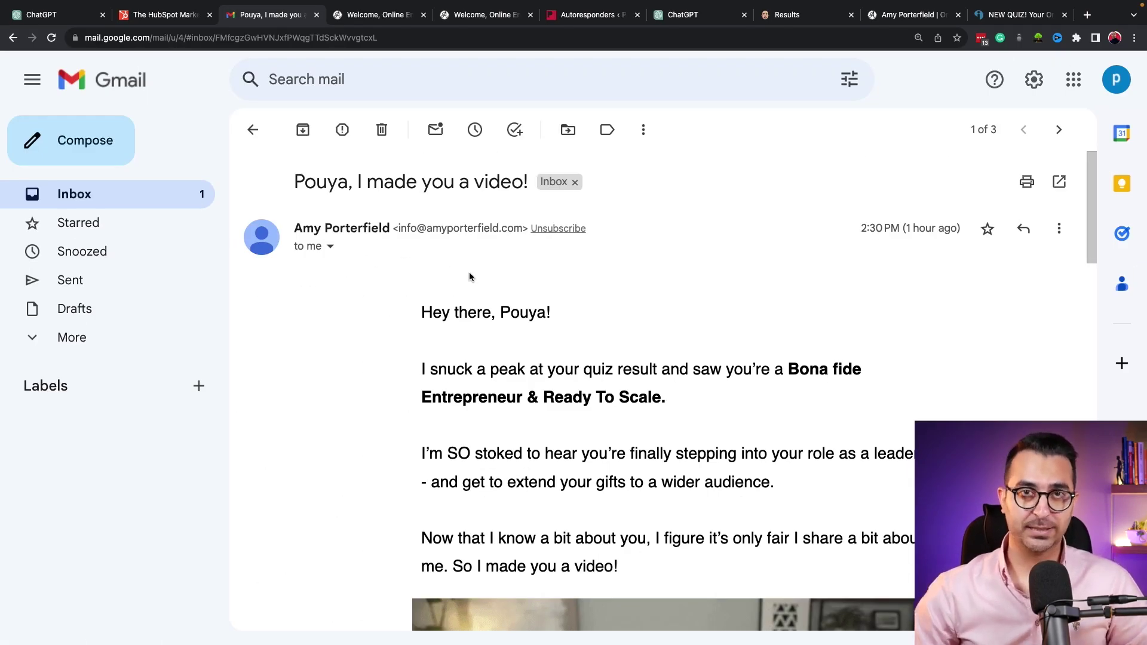
pyautogui.click(251, 130)
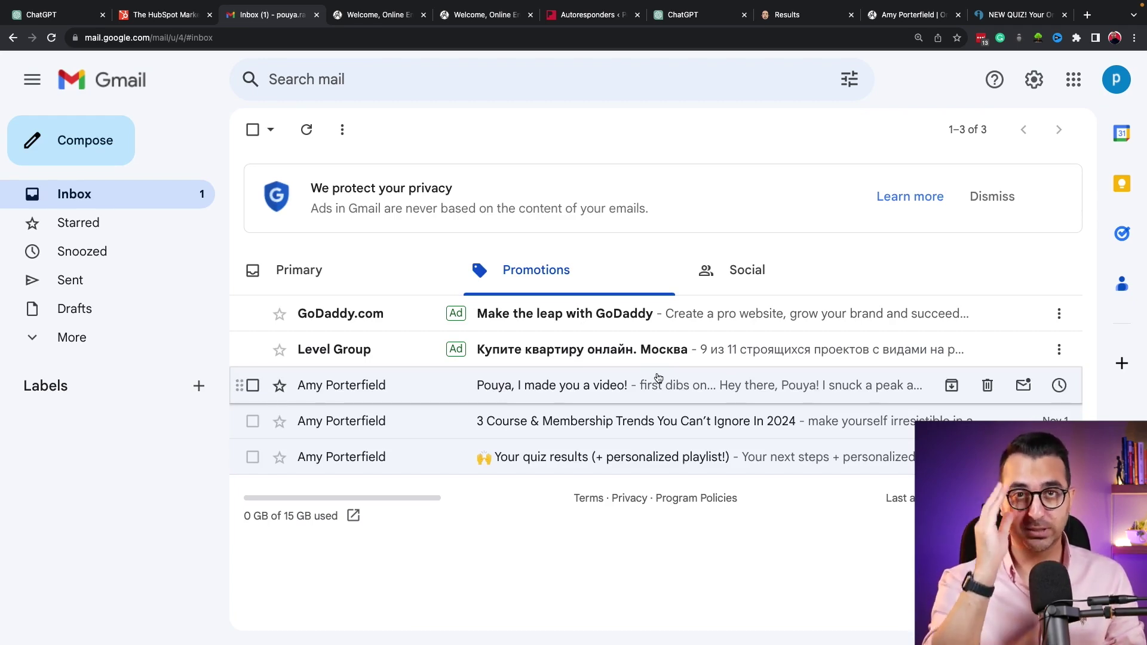
# Switch to the ChatGPT conversation and review its critique of the email's body content.
pyautogui.click(60, 15)
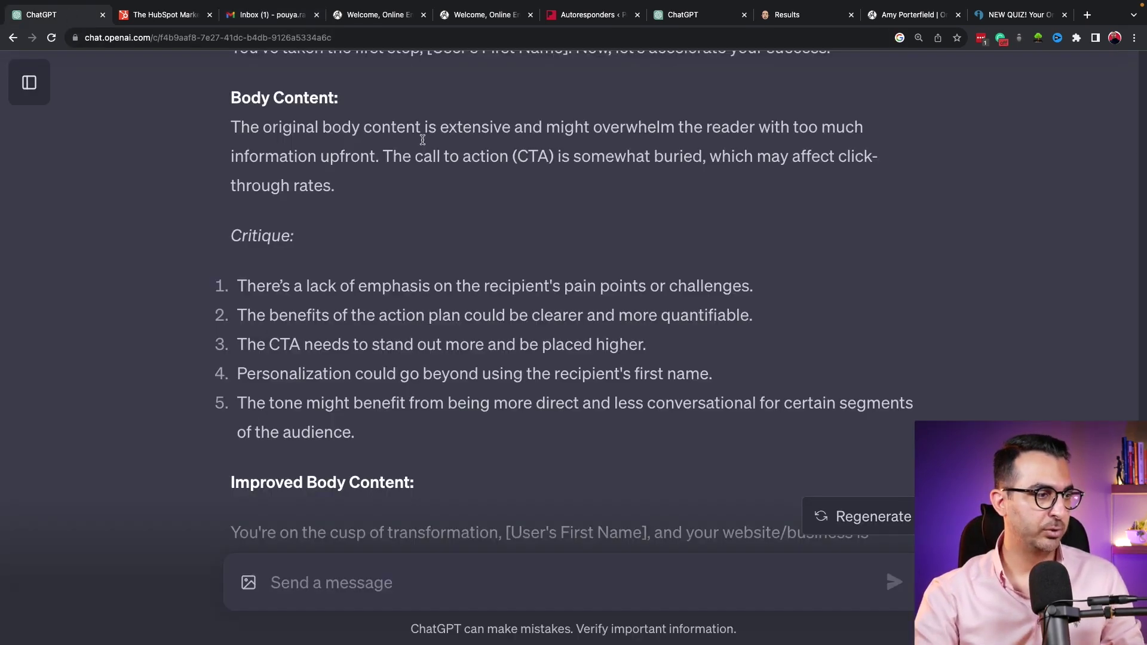
pyautogui.scroll(2, 669, 326)
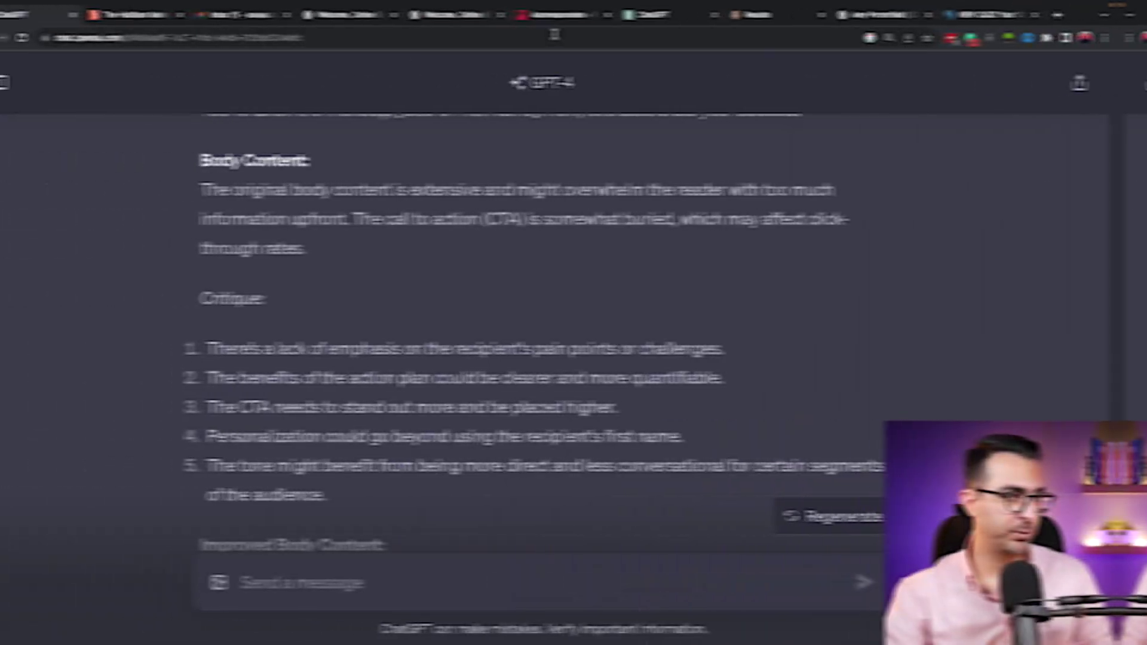
# Switch to the WordPress autoresponder list and highlight the send delay of "The Welcome and The Beginning".
pyautogui.click(581, 18)
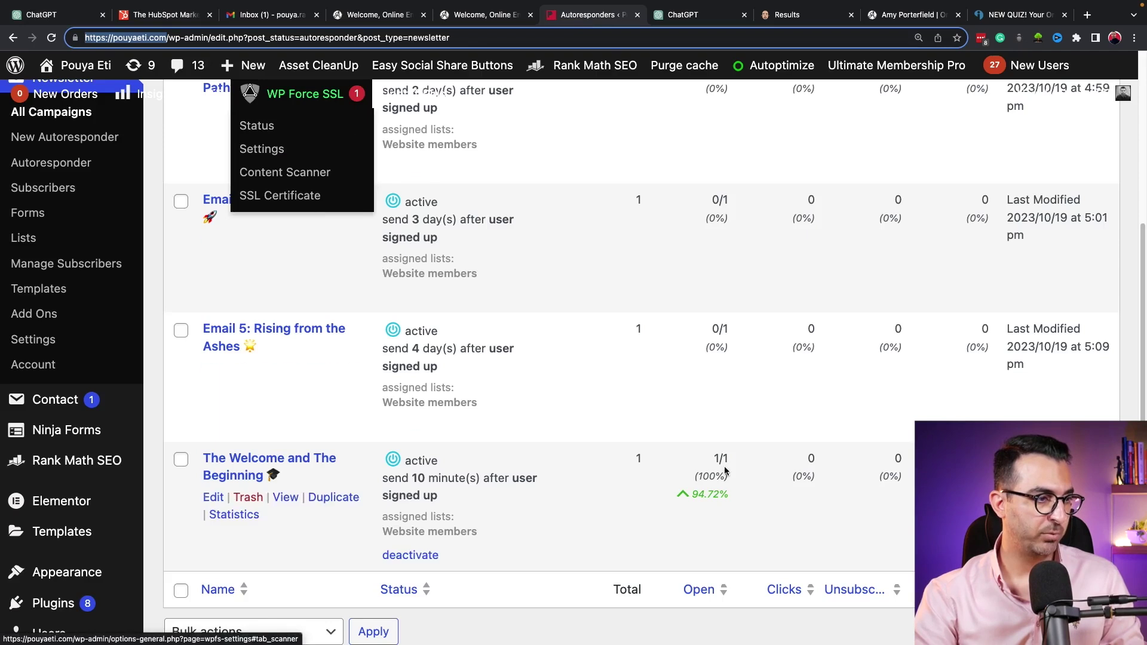
pyautogui.scroll(2, 647, 350)
pyautogui.scroll(5, 647, 351)
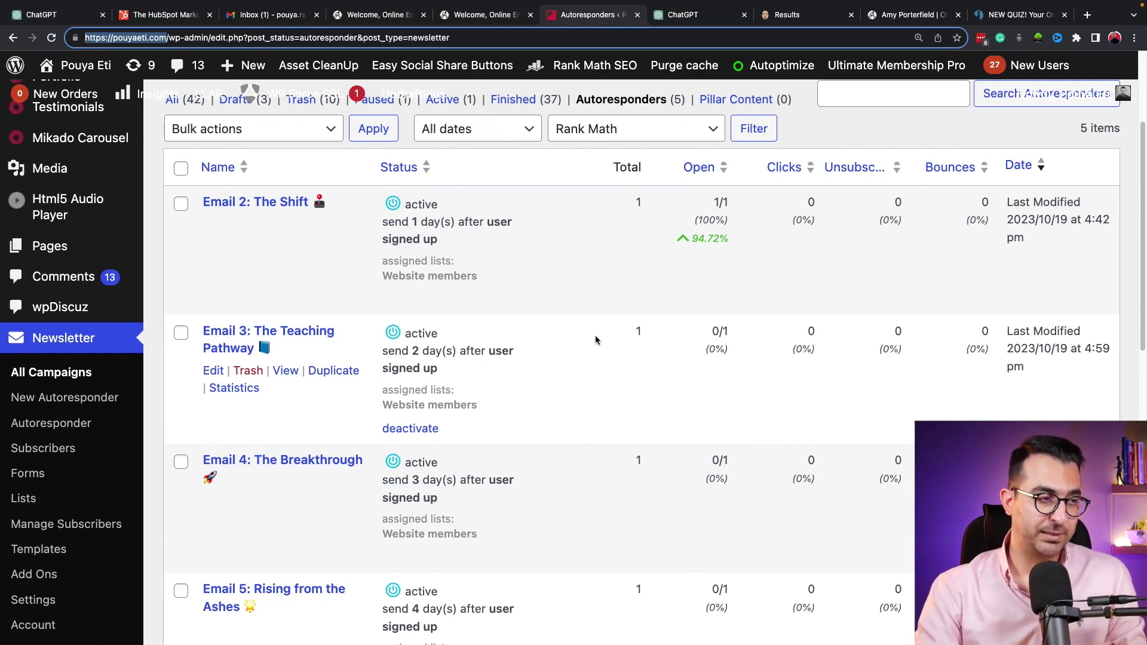
pyautogui.scroll(-5, 392, 287)
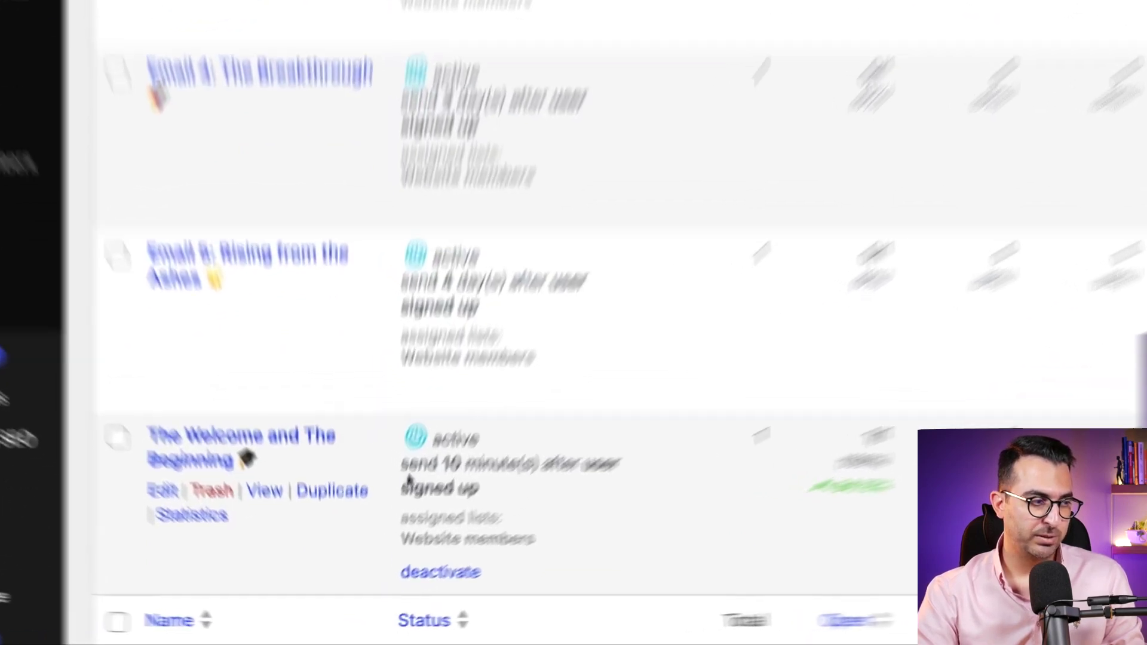
pyautogui.moveTo(383, 517); pyautogui.dragTo(415, 516)
pyautogui.moveTo(457, 447); pyautogui.dragTo(558, 444)
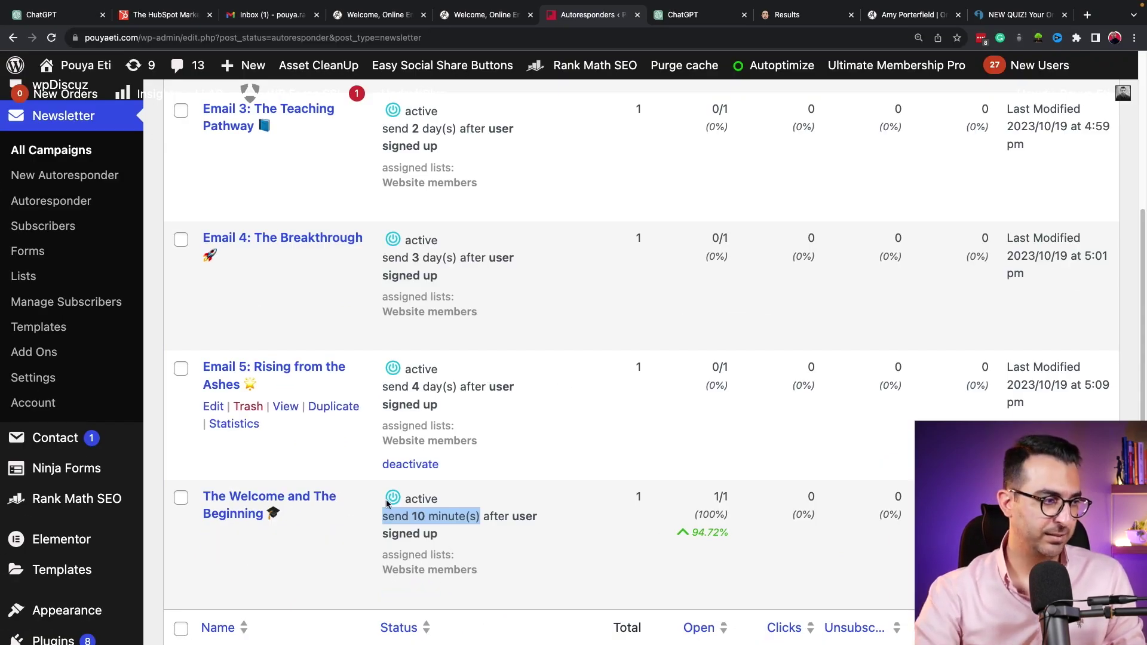
# Highlight the send delays of "Email 2: The Shift" and "Email 3: The Teaching Pathway", and check those of the following emails.
pyautogui.scroll(5, 311, 504)
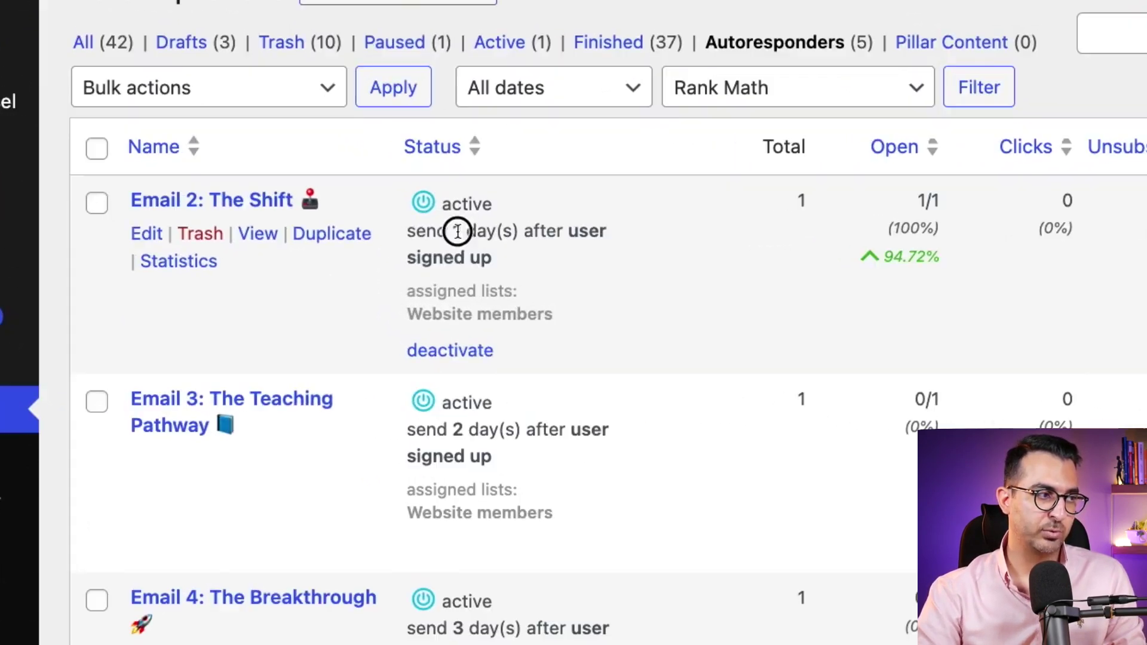
pyautogui.moveTo(413, 253); pyautogui.dragTo(512, 267)
pyautogui.moveTo(607, 251); pyautogui.dragTo(608, 258)
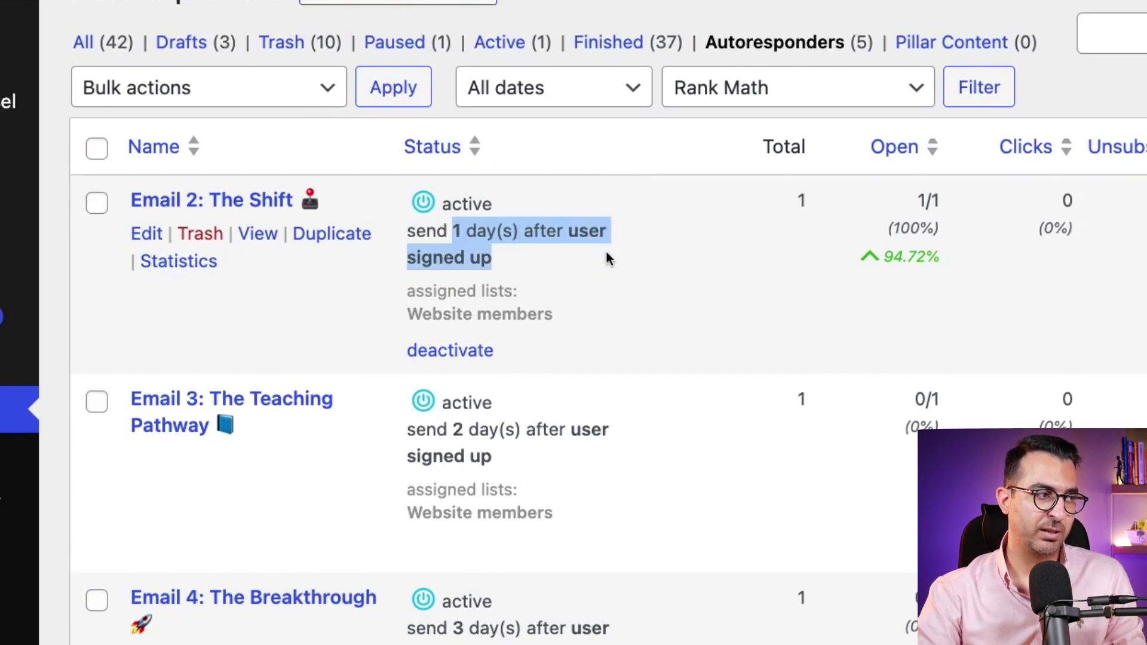
pyautogui.scroll(-3, 555, 329)
pyautogui.click(454, 278)
pyautogui.moveTo(454, 278); pyautogui.dragTo(617, 310)
pyautogui.scroll(-3, 533, 371)
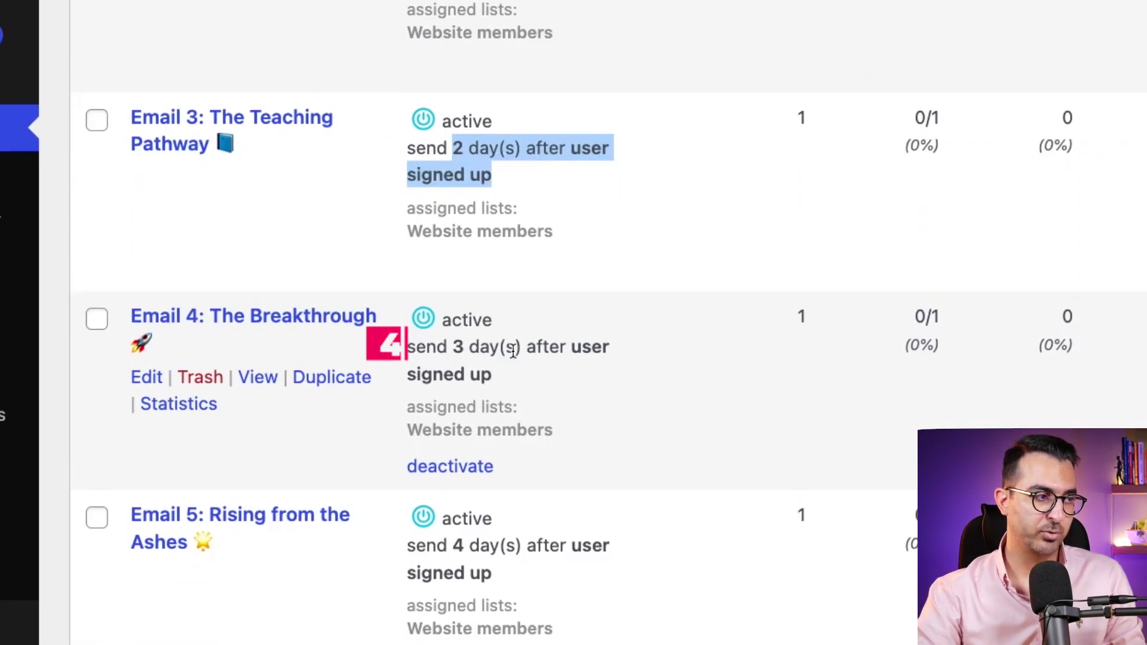
pyautogui.scroll(-3, 556, 548)
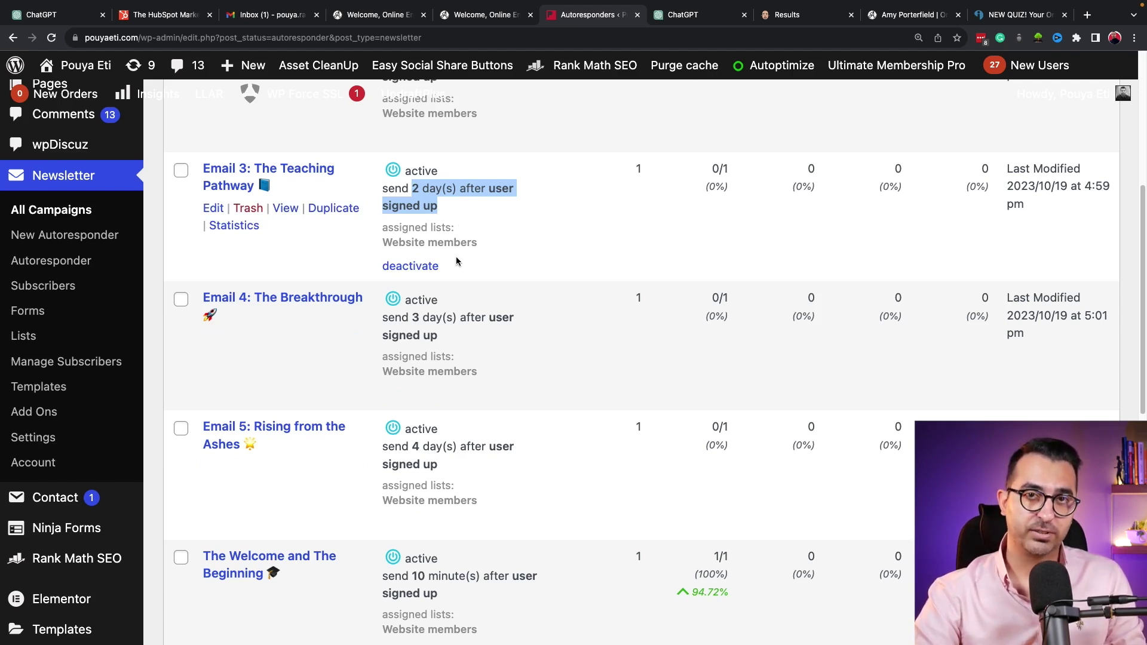
# Open "The Welcome and The Beginning" campaign and review its subject, preheader, first-name placeholders and body text.
pyautogui.scroll(-3, 478, 254)
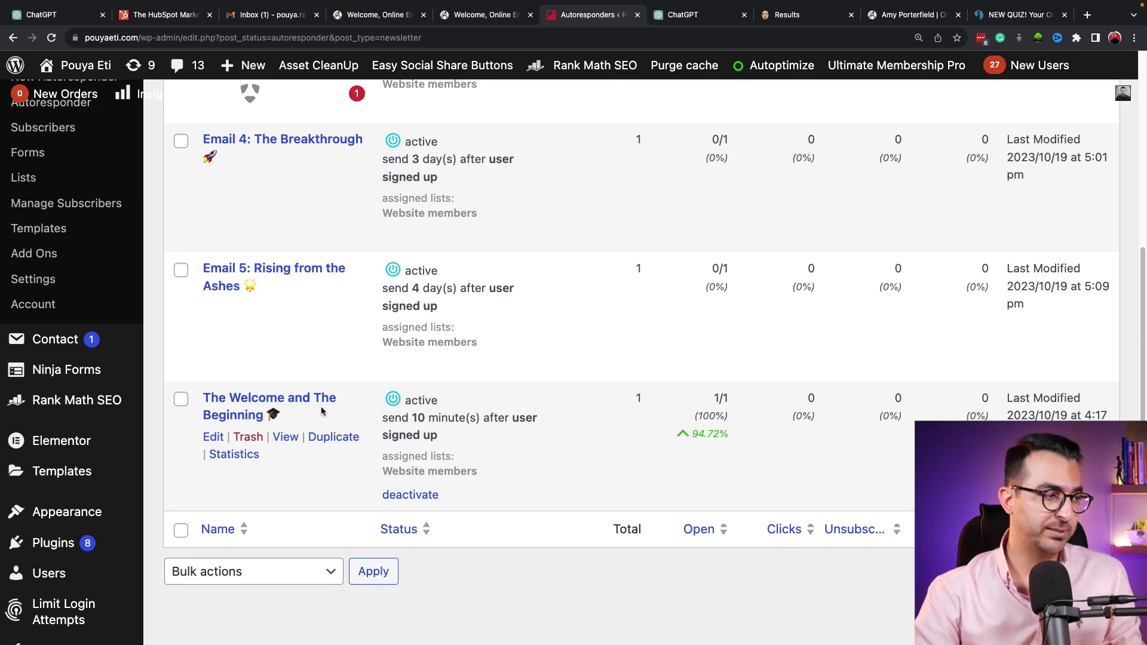
pyautogui.click(299, 403)
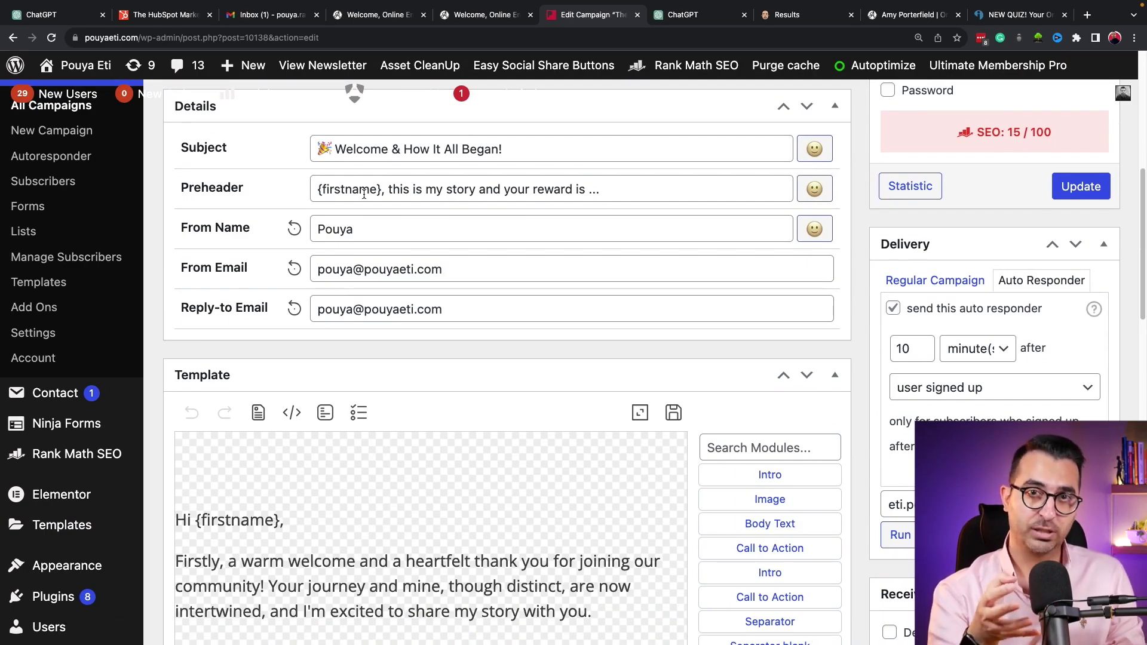
pyautogui.scroll(-4, 364, 194)
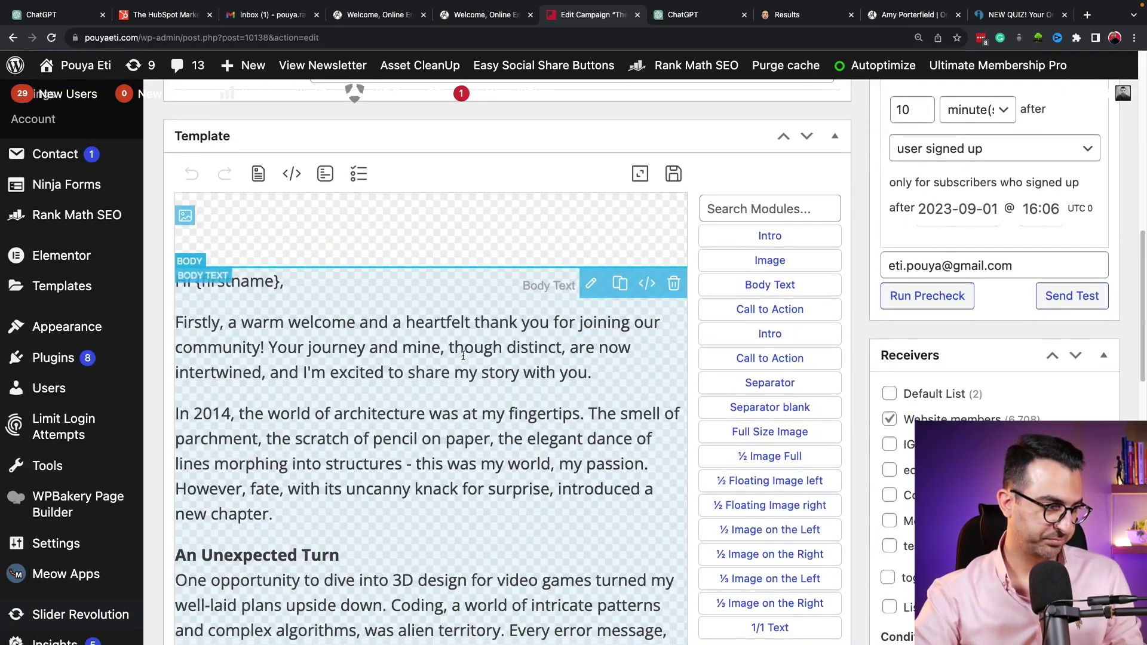
pyautogui.scroll(6, 297, 273)
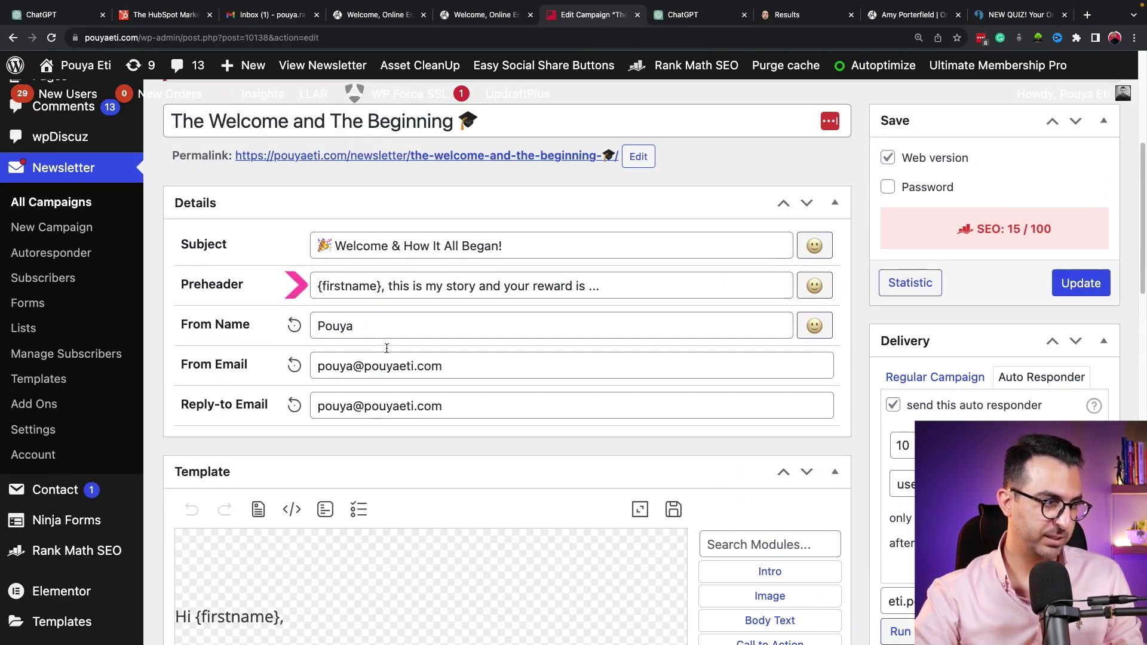
pyautogui.scroll(-3, 385, 322)
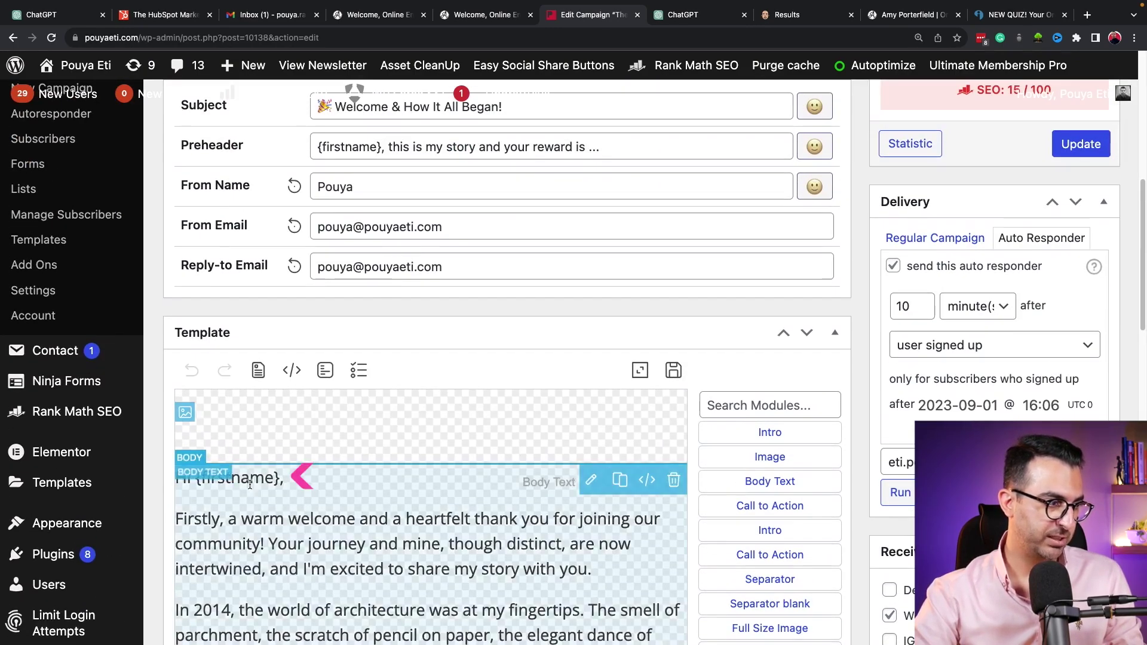
pyautogui.scroll(-5, 329, 466)
pyautogui.scroll(-8, 351, 457)
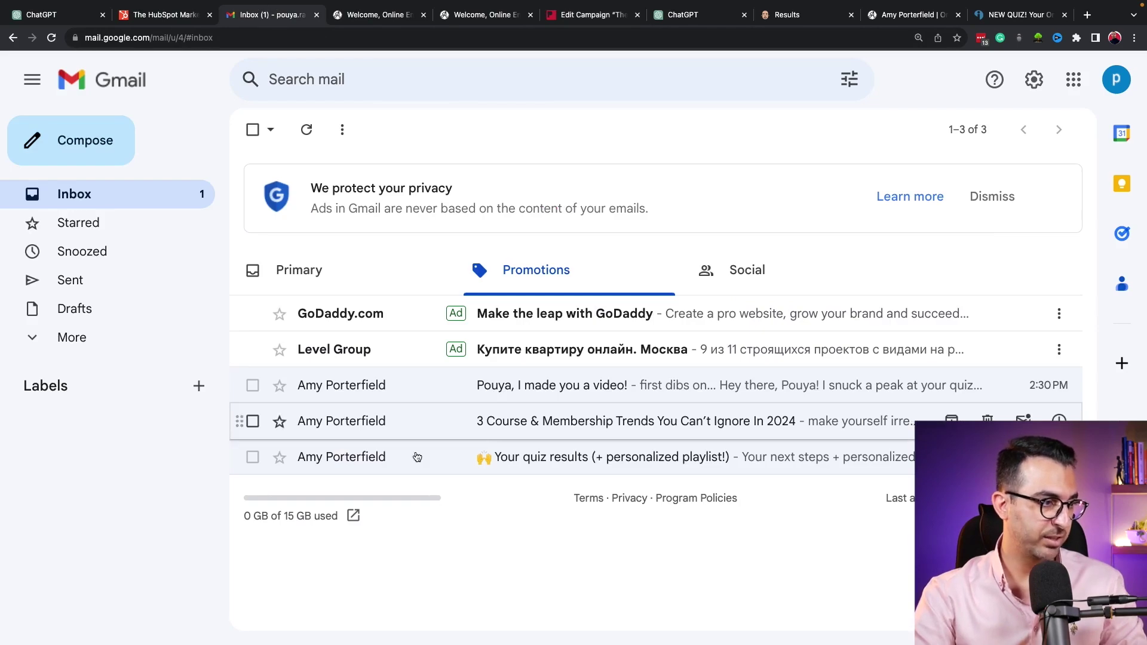
# Reopen the quiz results email in Gmail and read down to the P.S., highlighting the sentence about weekly podcast episodes.
pyautogui.click(417, 458)
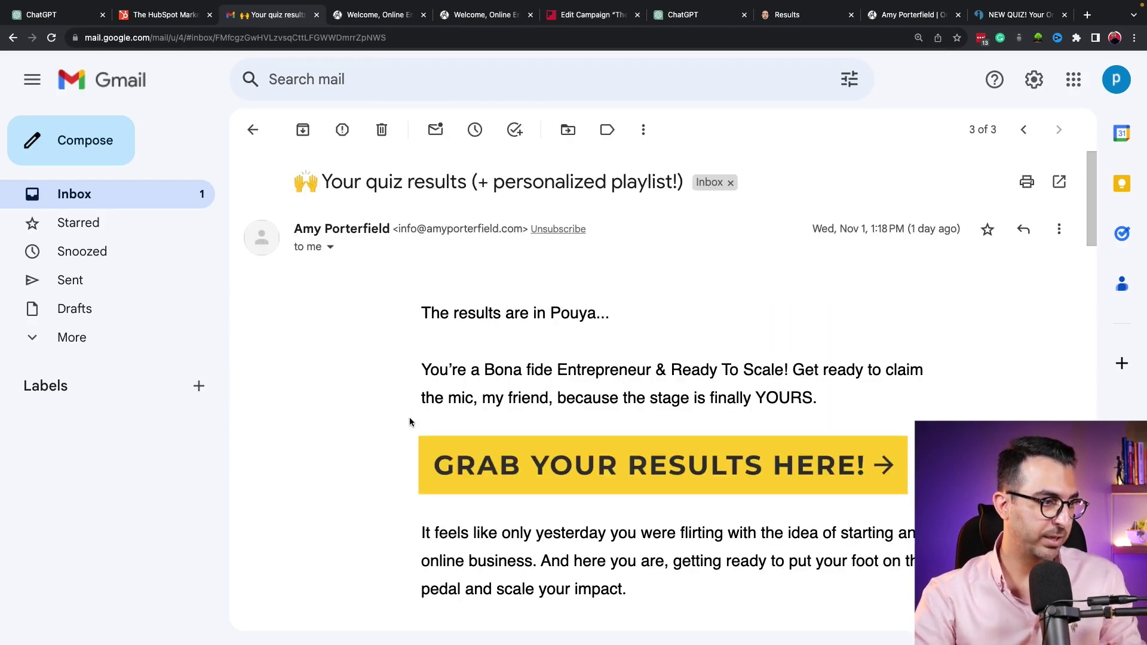
pyautogui.scroll(-20, 409, 422)
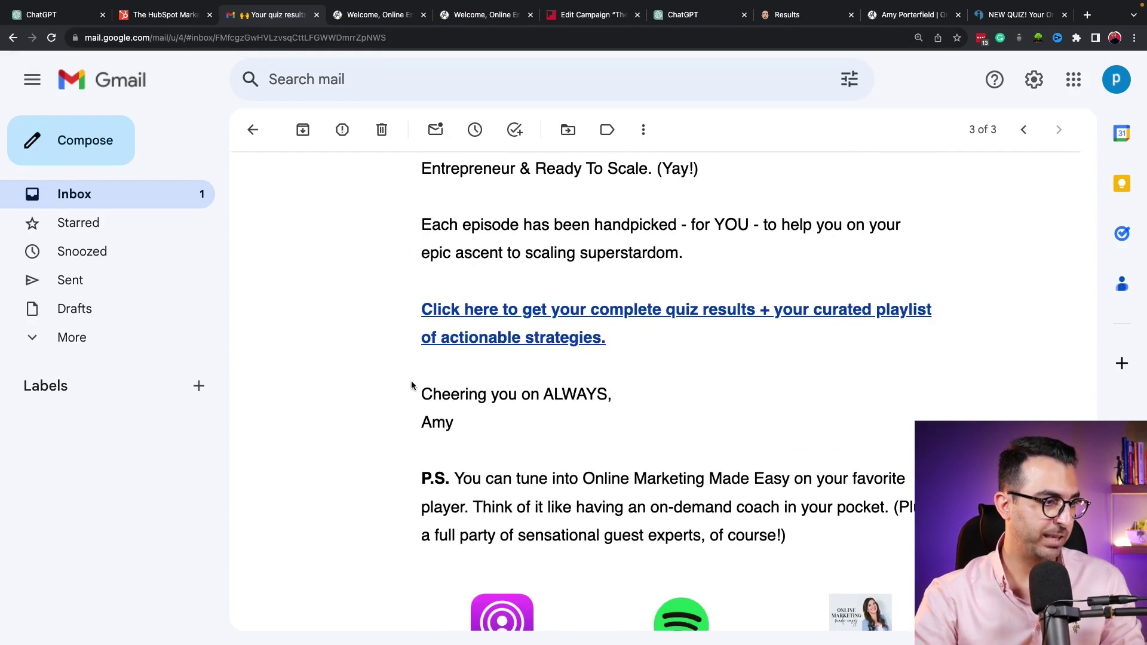
pyautogui.scroll(-7, 410, 381)
pyautogui.scroll(2, 371, 379)
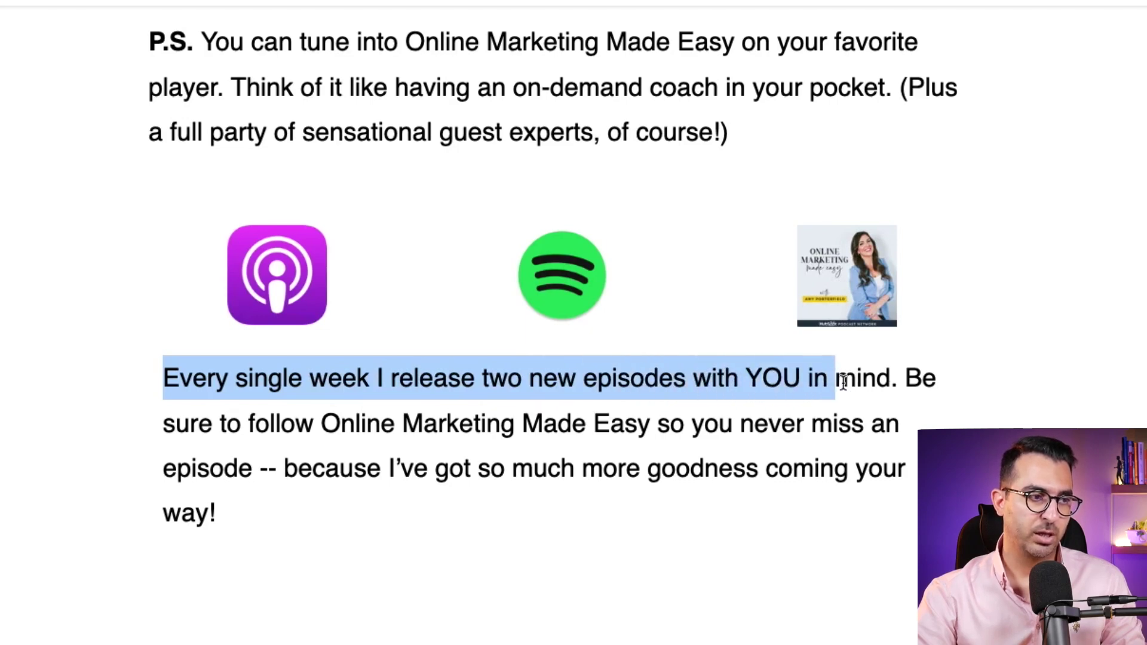
pyautogui.click(446, 367)
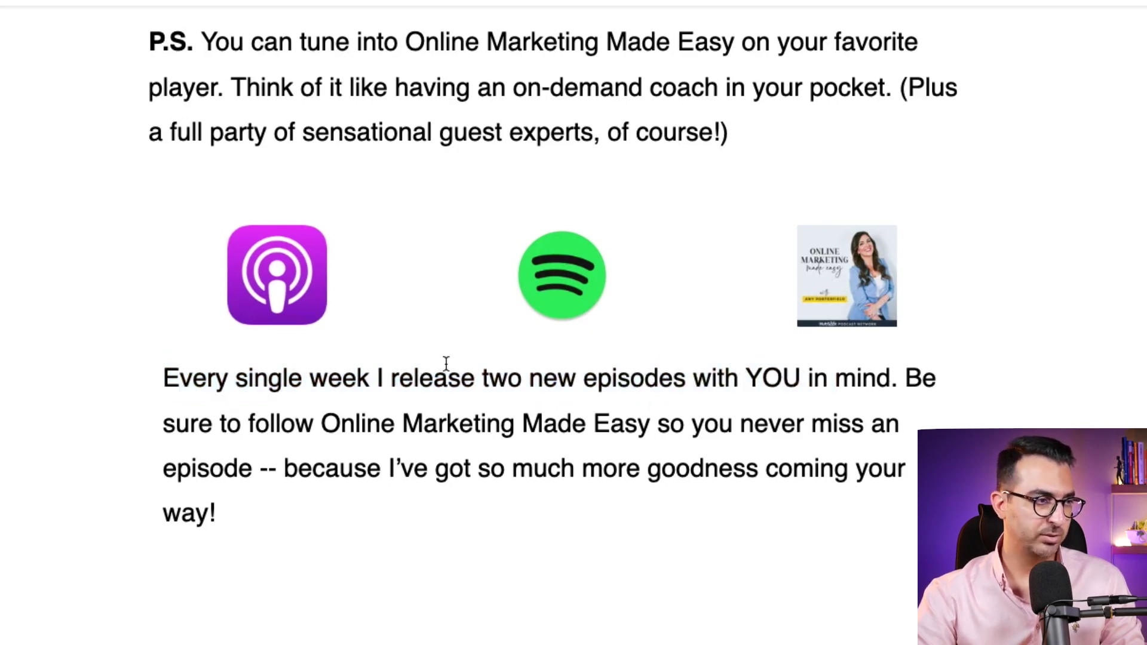
# Reread the quiz results email's paragraphs about mentors, the personalized playlist and the link to the complete results.
pyautogui.scroll(9, 436, 379)
pyautogui.scroll(4, 141, 409)
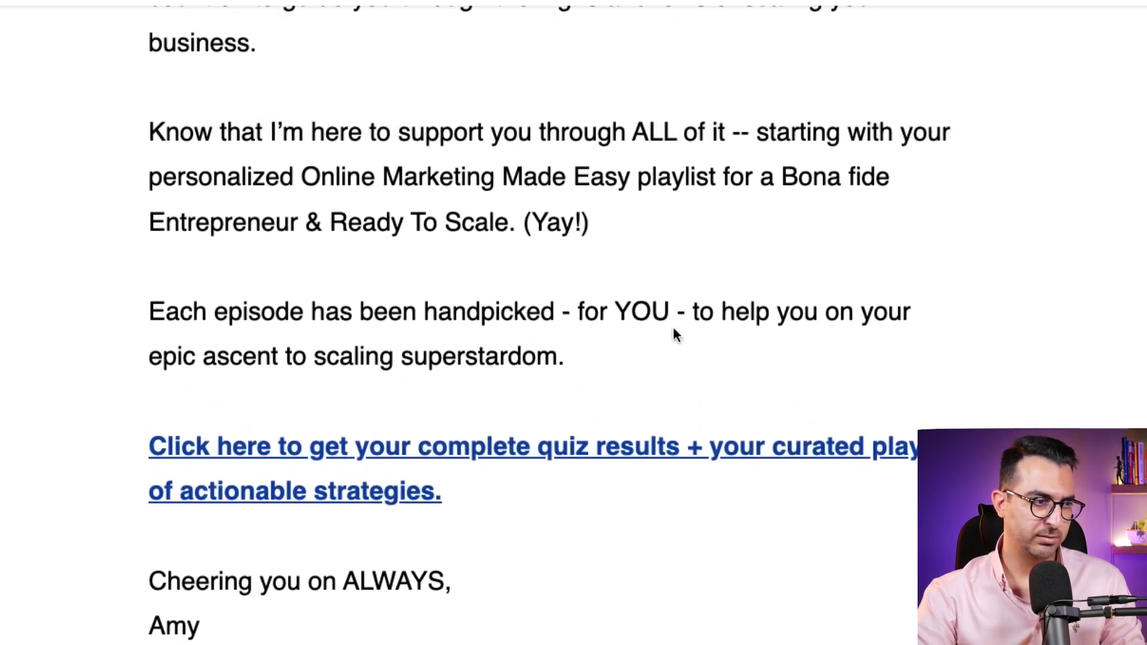
pyautogui.scroll(3, 386, 333)
pyautogui.scroll(-1, 497, 343)
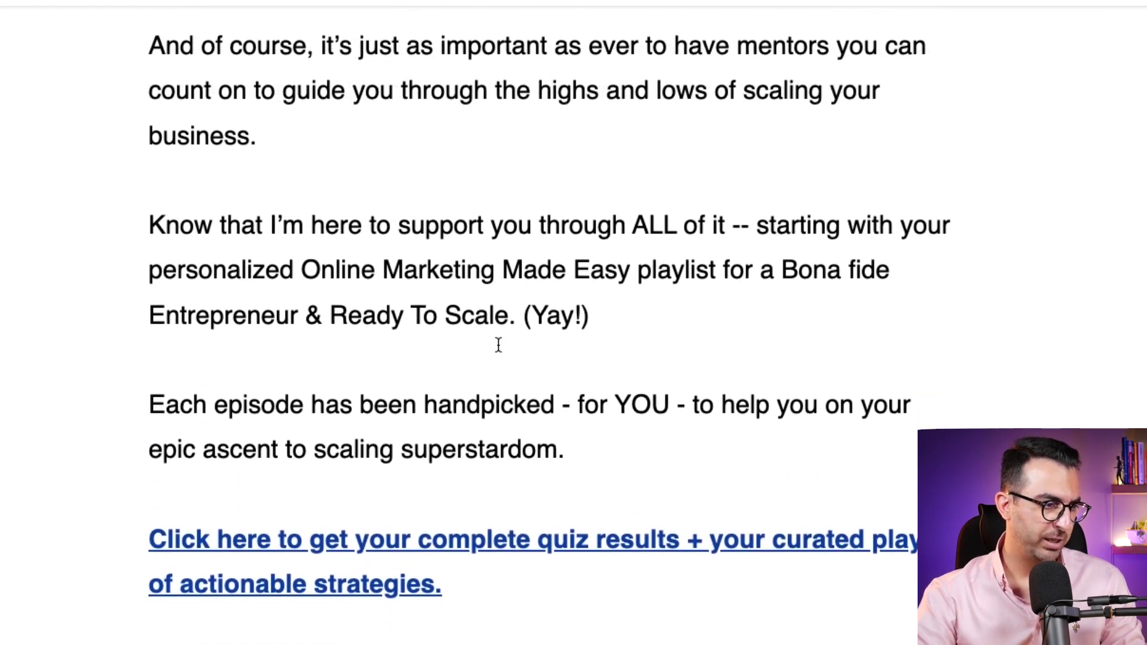
pyautogui.scroll(-2, 478, 382)
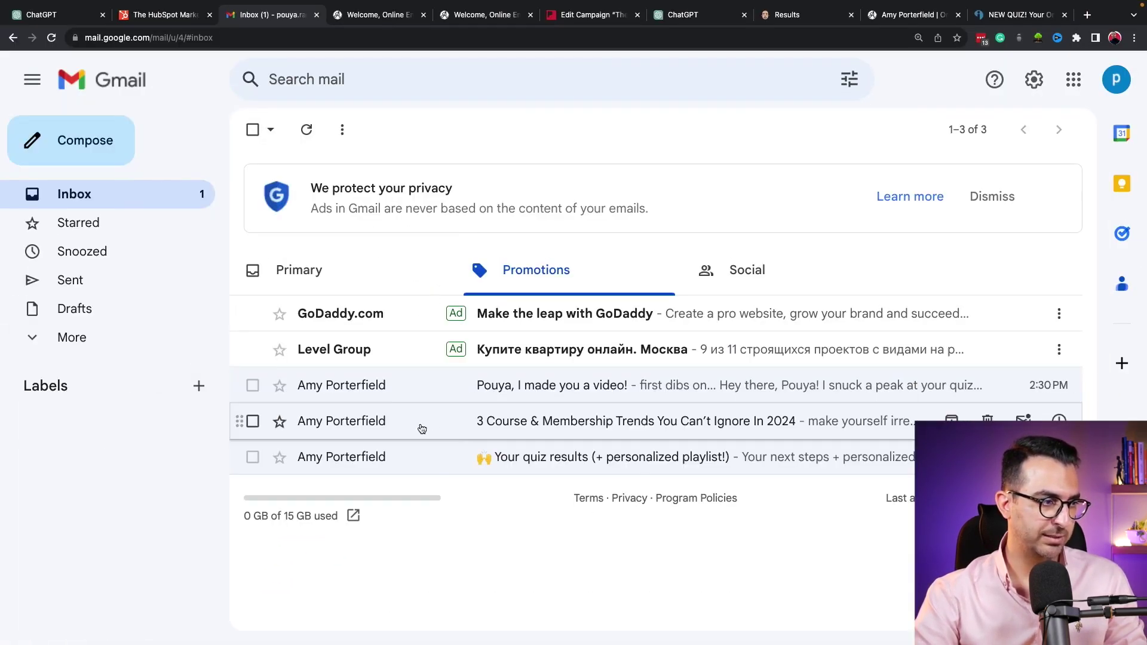
# Reopen the "3 Course & Membership Trends" email, read it through to the closing seat-reservation link, and return to the message list.
pyautogui.click(418, 425)
pyautogui.scroll(-1, 358, 425)
pyautogui.scroll(-12, 346, 431)
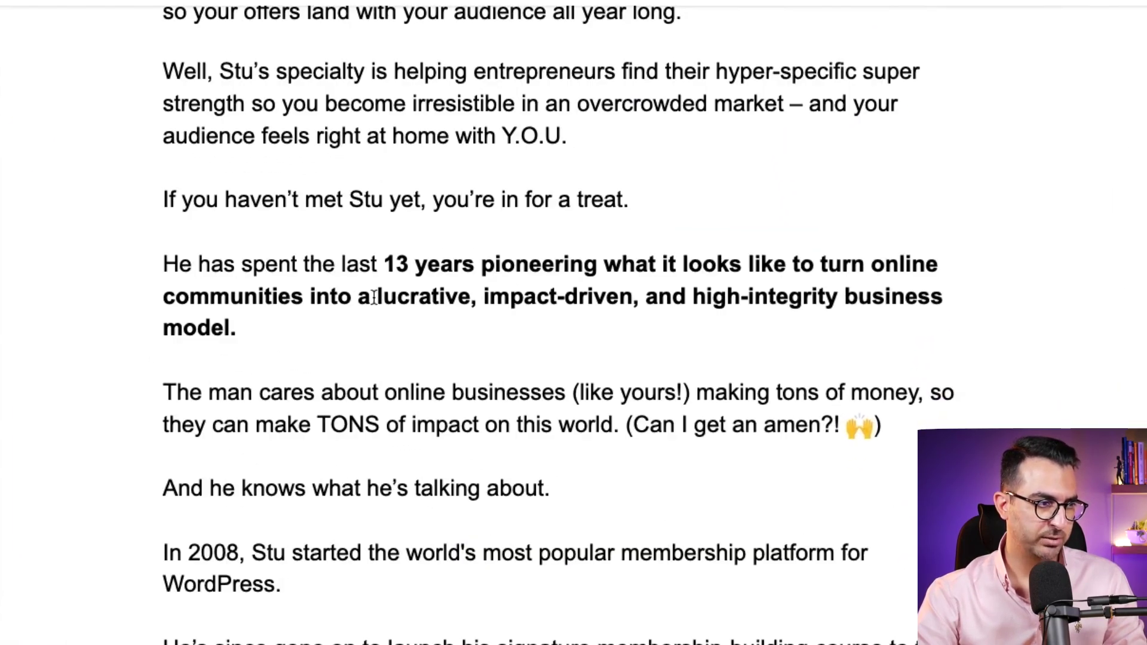
pyautogui.scroll(-20, 285, 314)
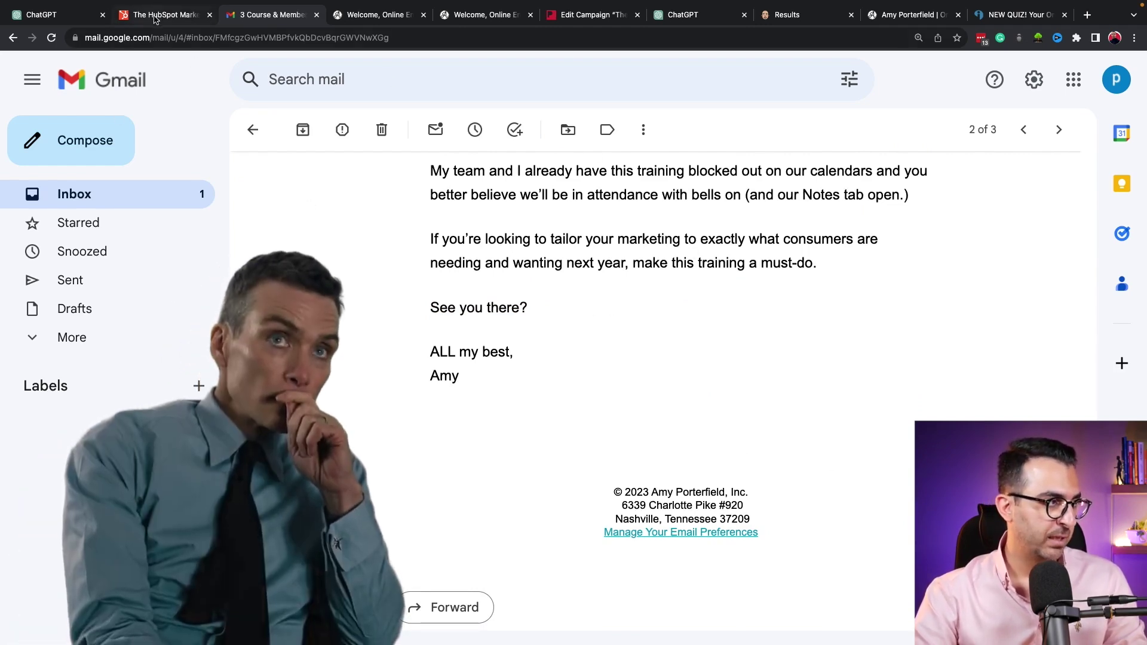
pyautogui.scroll(2, 447, 304)
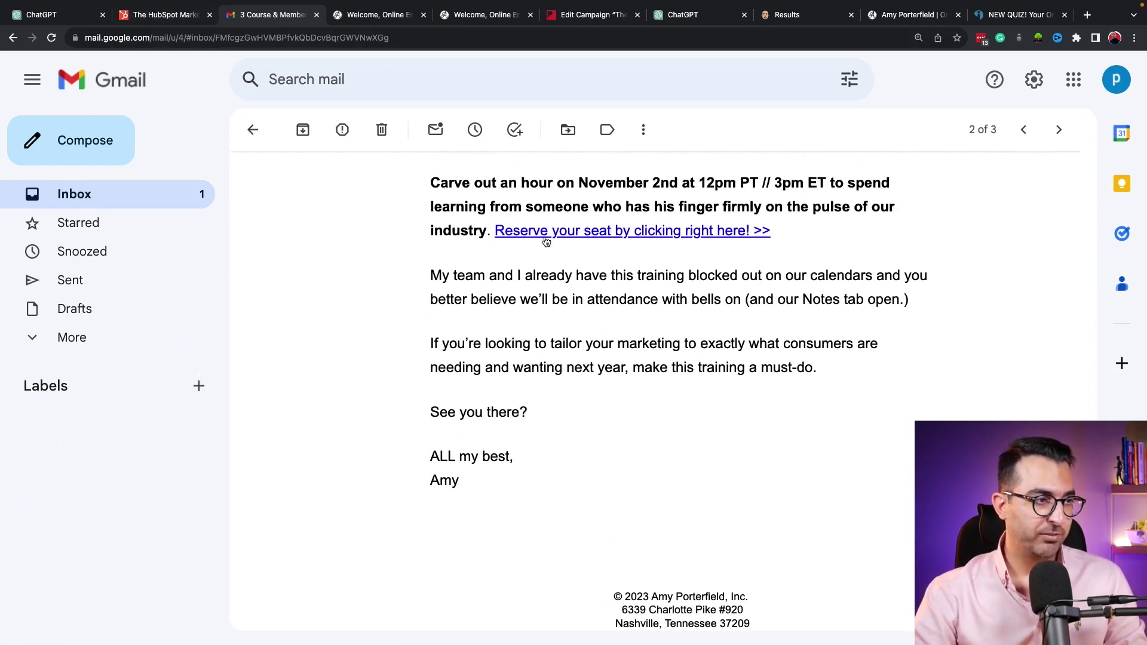
pyautogui.click(254, 130)
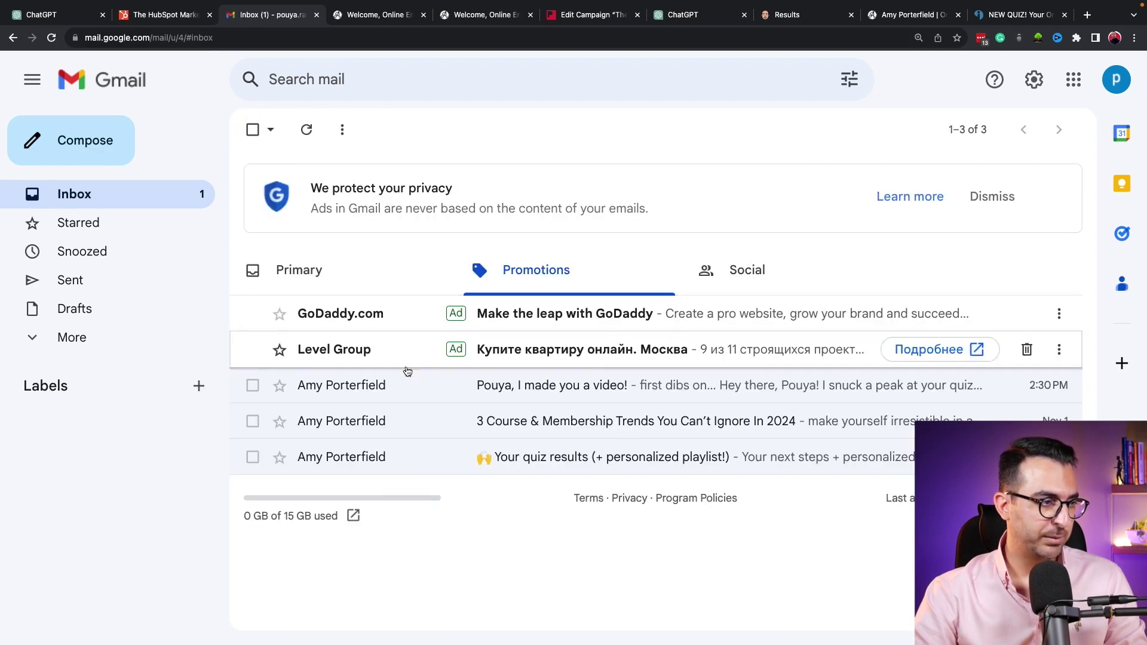
# Open the "I made you a video!" email and read it down to the closing note about three more emails and the sign-off.
pyautogui.click(497, 389)
pyautogui.scroll(-10, 376, 336)
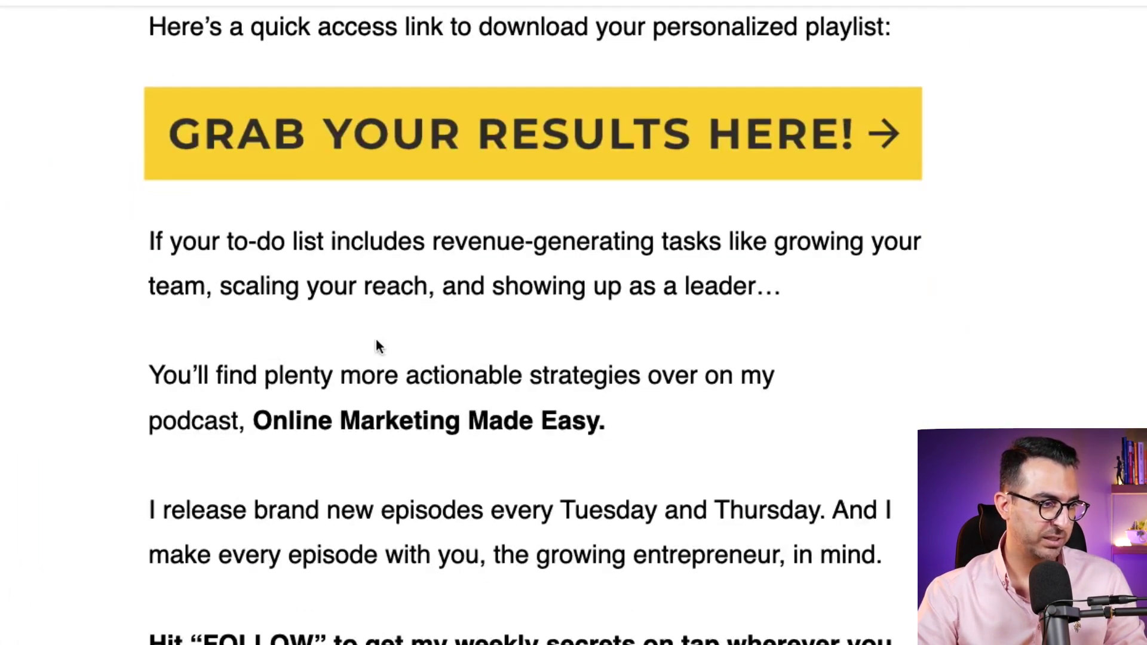
pyautogui.scroll(-8, 378, 359)
pyautogui.scroll(5, 379, 313)
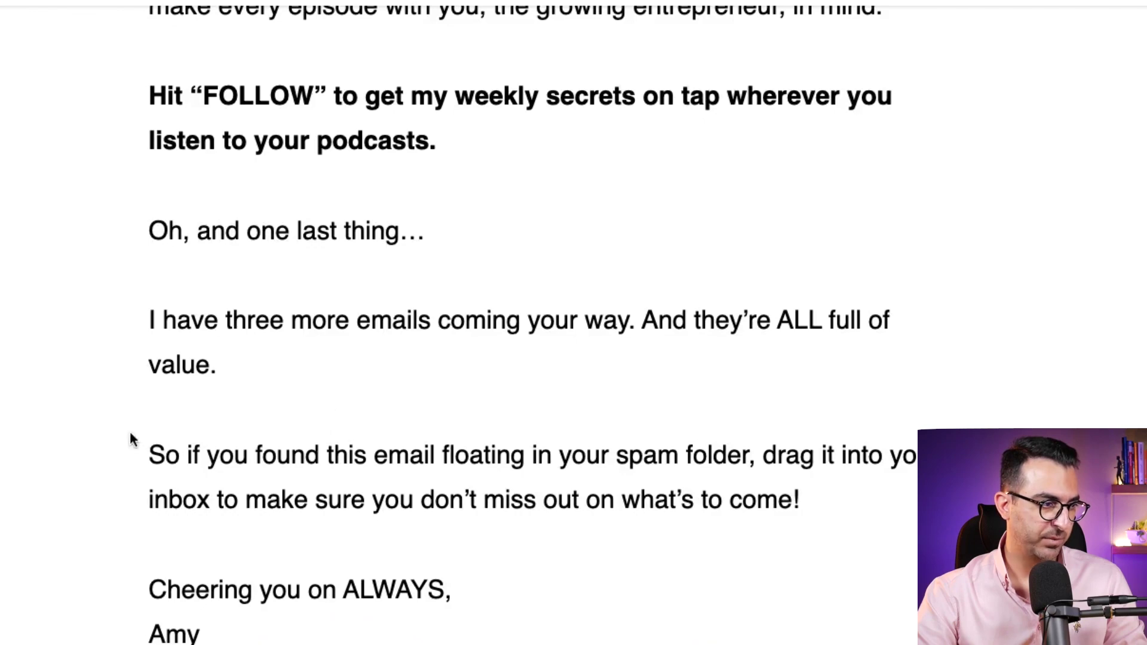
pyautogui.scroll(6, 191, 287)
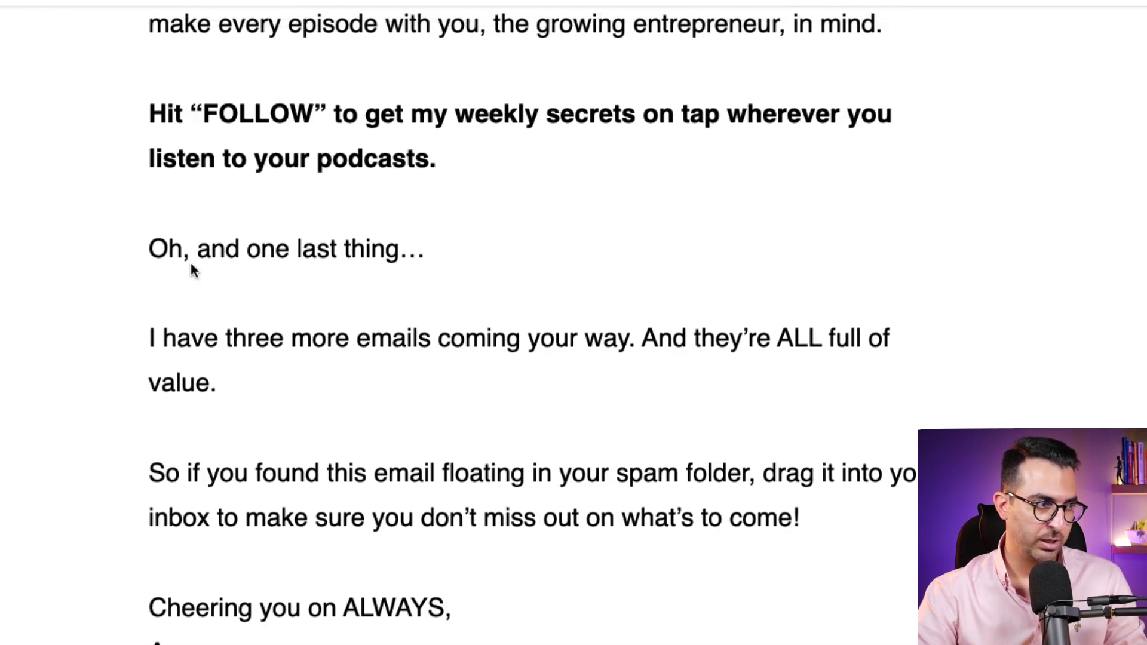
pyautogui.scroll(-9, 317, 361)
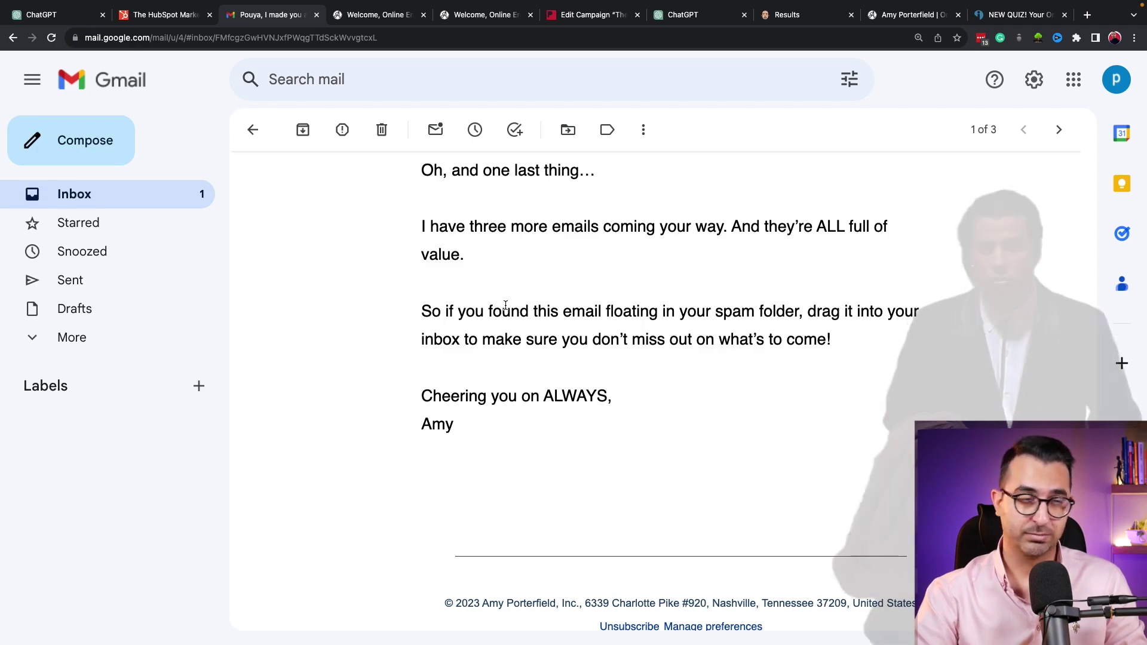
# Switch to the WordPress newsletter campaign and open the autoresponder list to review the send delays of all the series emails.
pyautogui.click(555, 23)
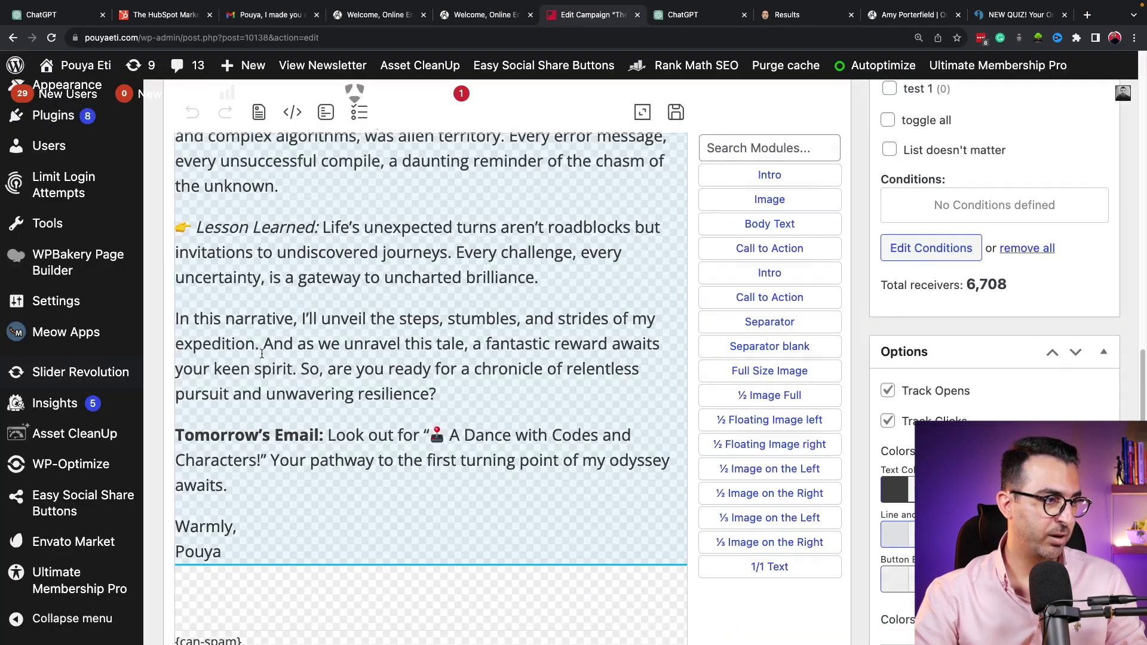
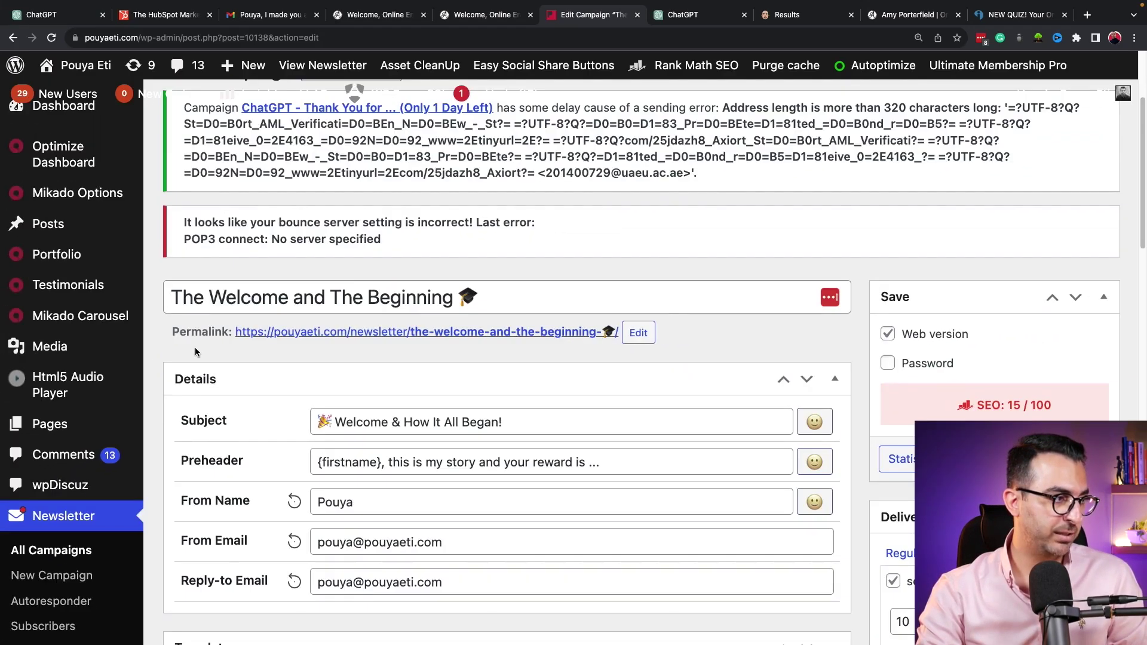
pyautogui.click(80, 601)
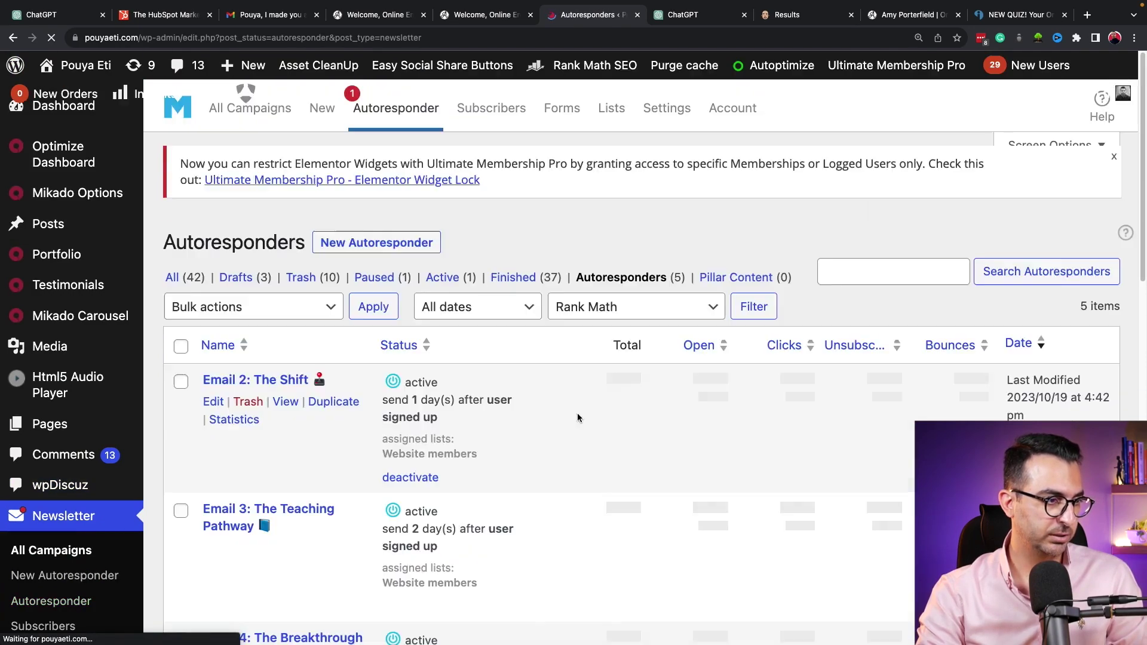
pyautogui.scroll(-7, 582, 413)
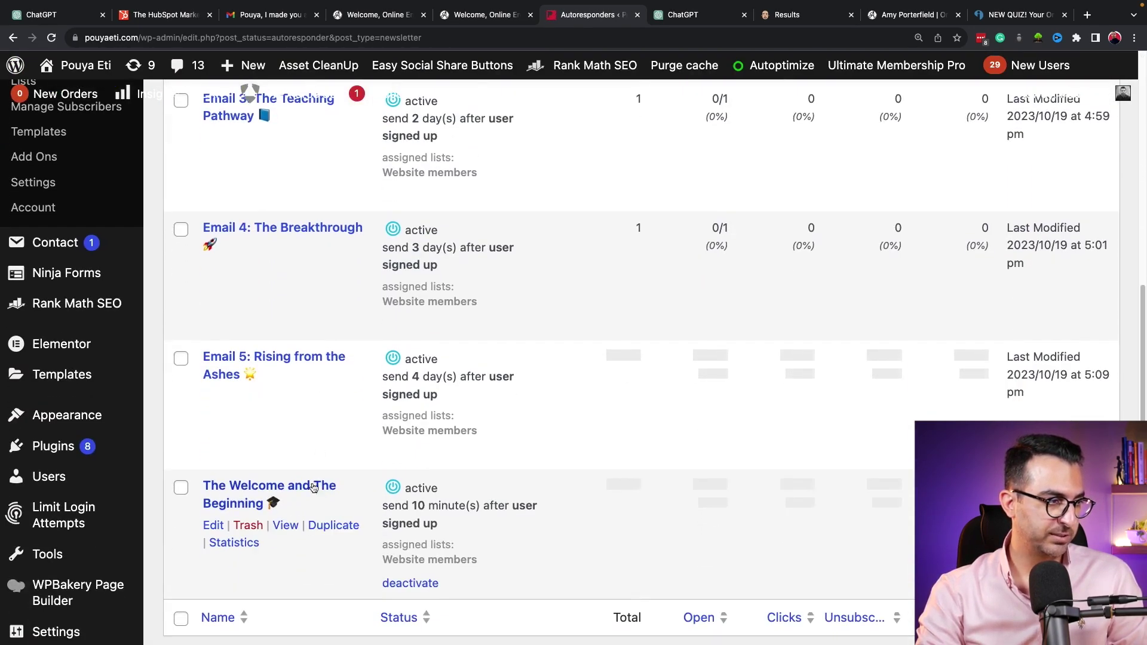
pyautogui.scroll(7, 305, 490)
# Open the "Email 2: The Shift" campaign and review its subject, preheader, first-name greeting and body down to the teaser for tomorrow's email.
pyautogui.click(256, 375)
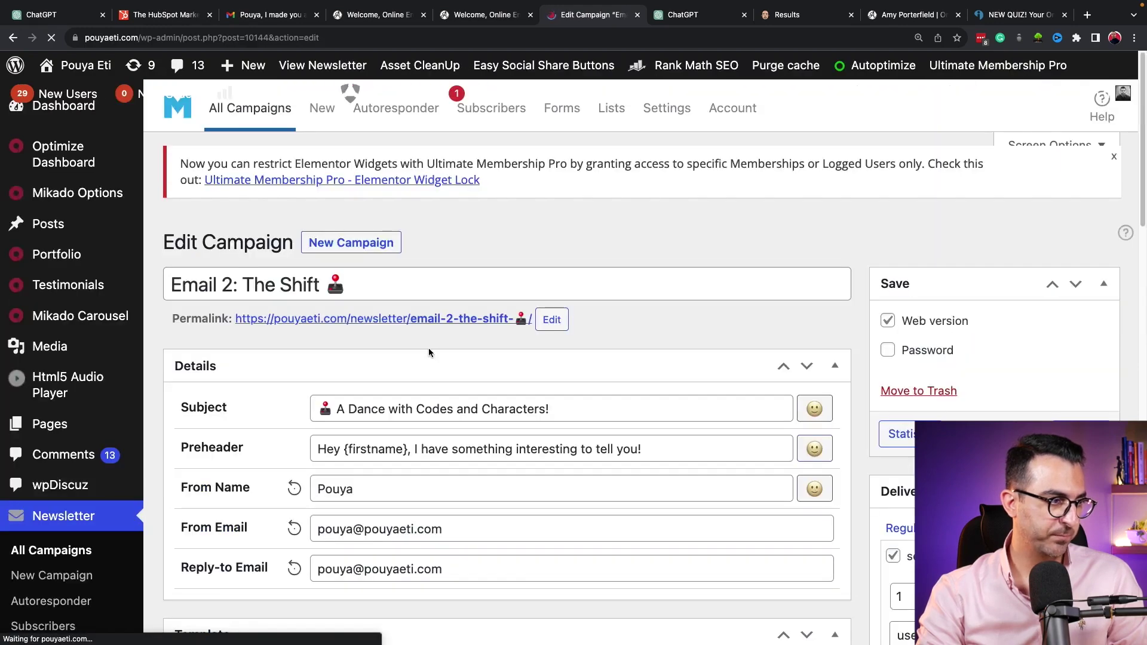
pyautogui.scroll(-4, 441, 358)
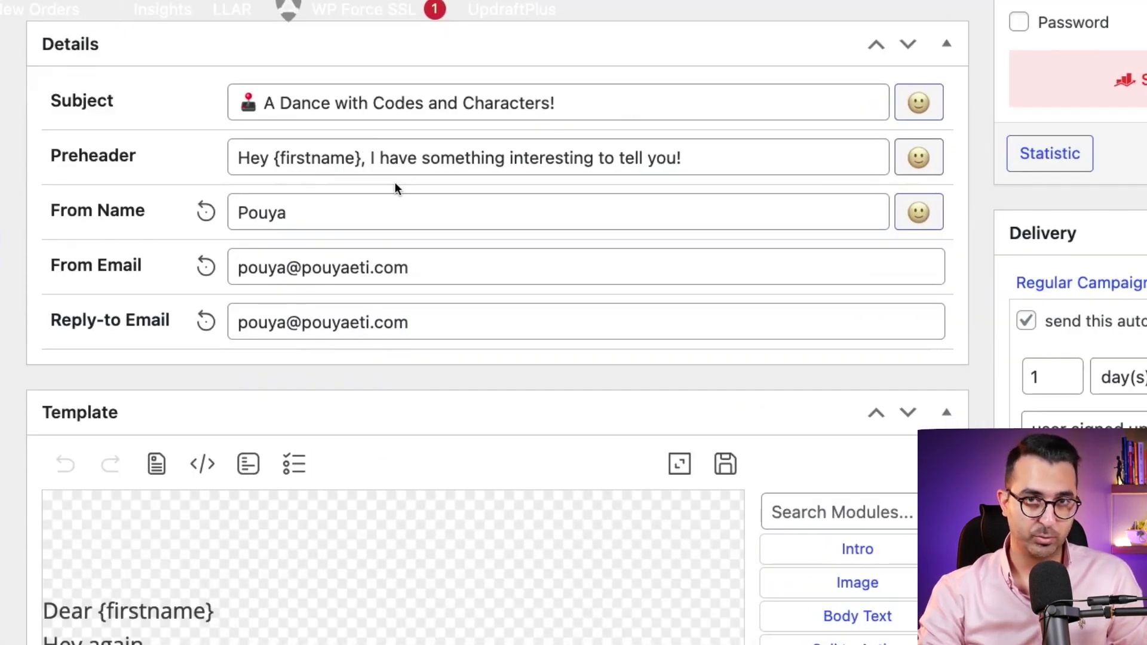
pyautogui.scroll(-3, 358, 210)
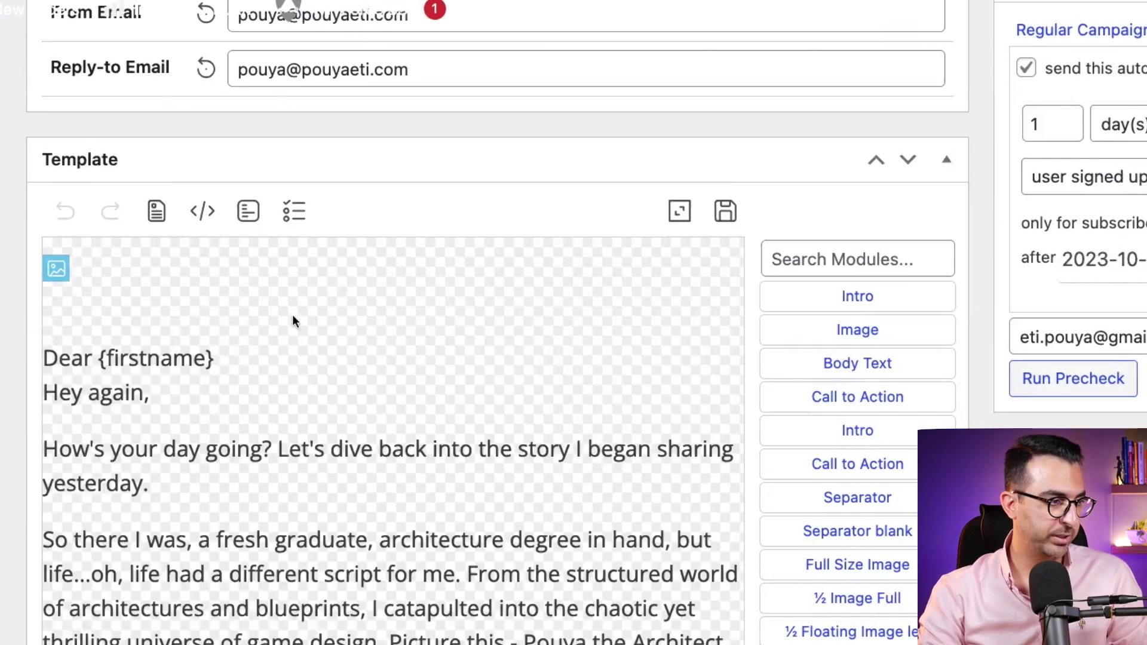
pyautogui.scroll(-15, 334, 299)
pyautogui.scroll(-10, 351, 301)
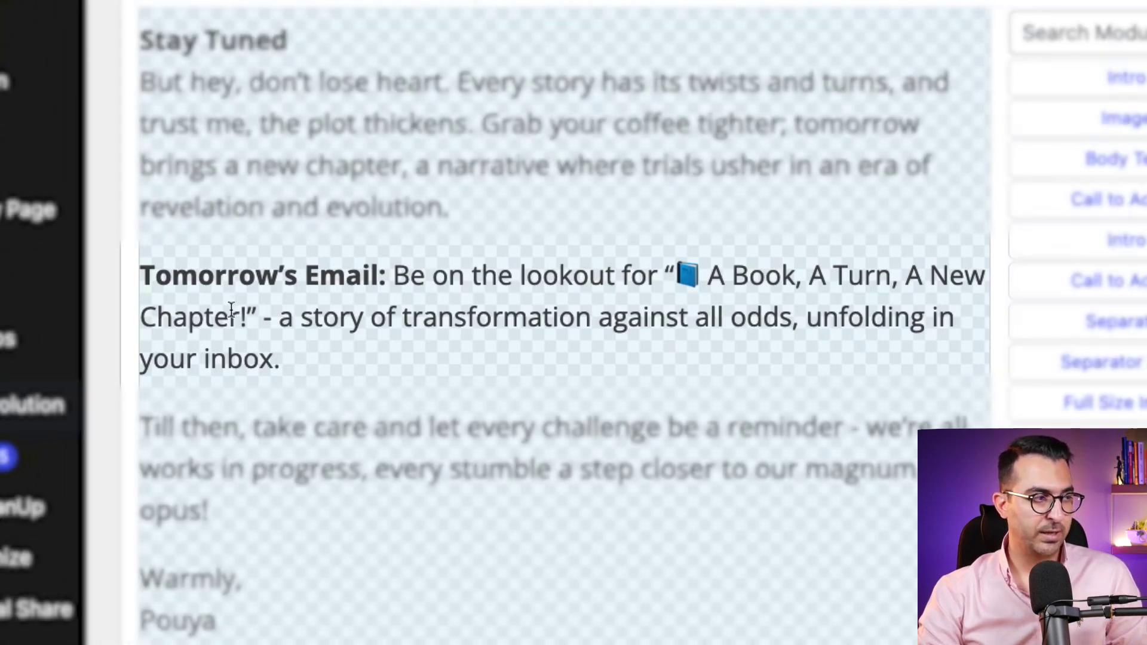
# Highlight the "Tomorrow's Email" teaser paragraph near the end of the message, and switch to the ChatGPT conversation critiquing the email's body content.
pyautogui.hotkey('ctrl', 'a')
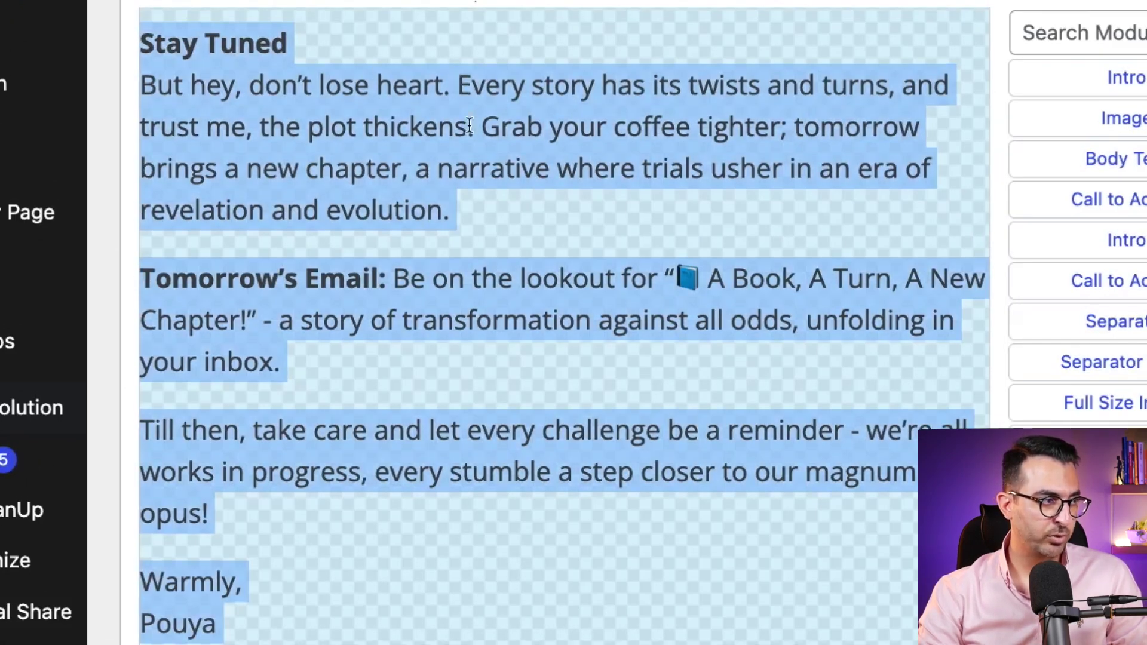
pyautogui.click(495, 198)
pyautogui.moveTo(141, 286); pyautogui.dragTo(317, 361)
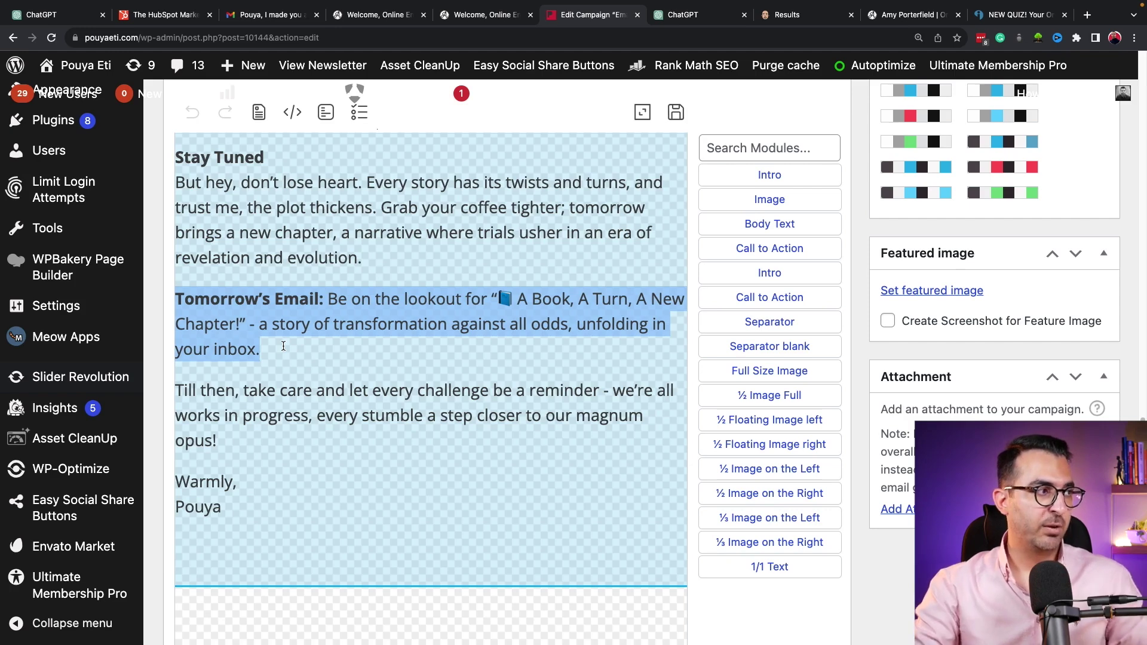
pyautogui.click(51, 14)
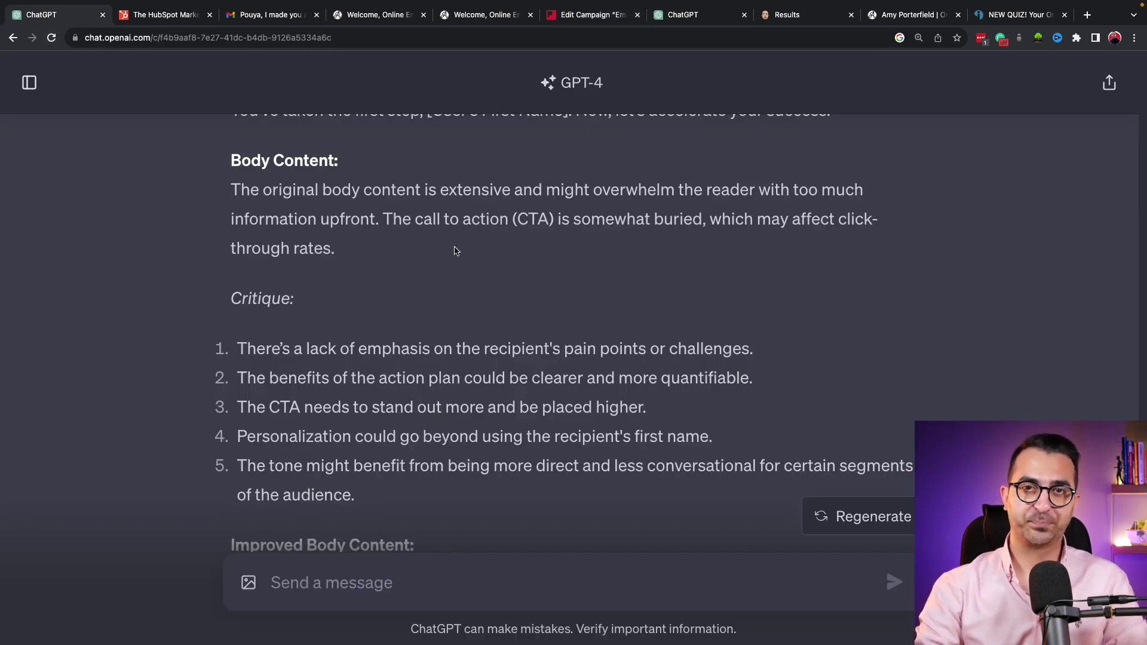